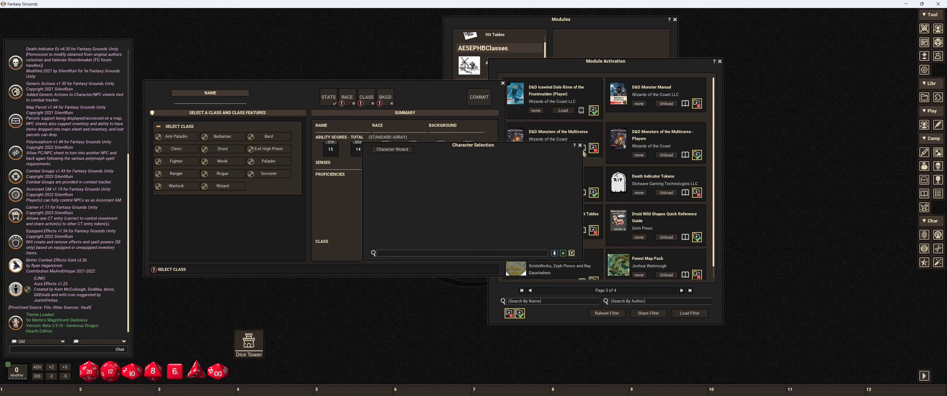
Step: Look back through the module activation list to its first page, and close both module windows
click(588, 145)
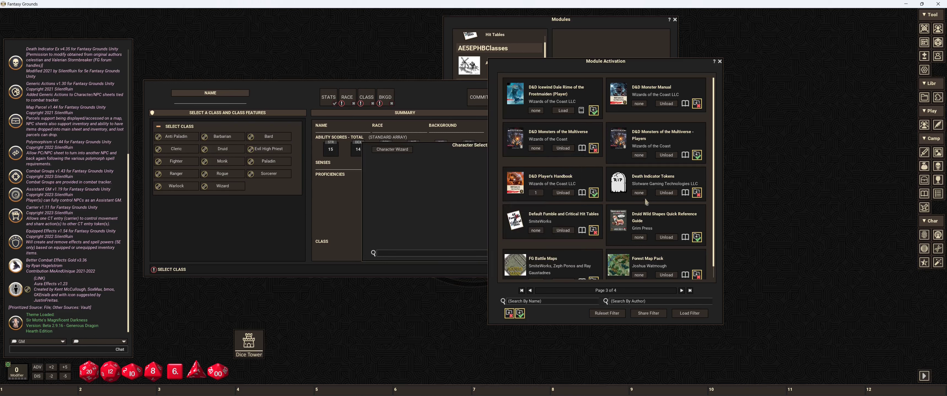
click(539, 193)
click(530, 291)
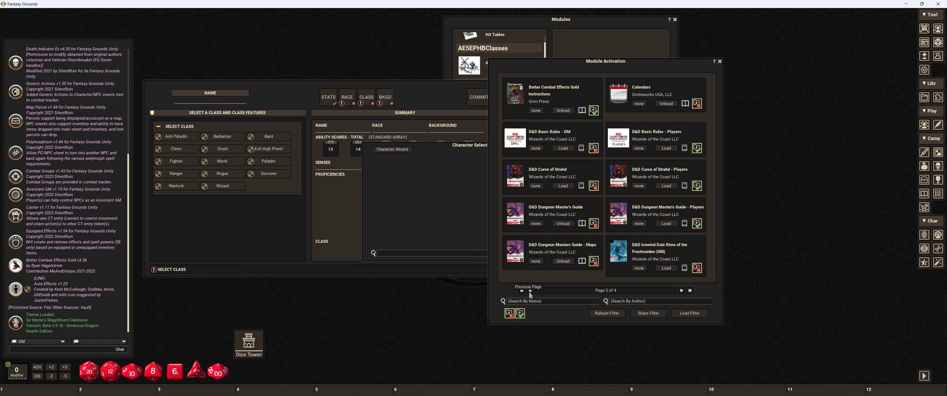
click(529, 291)
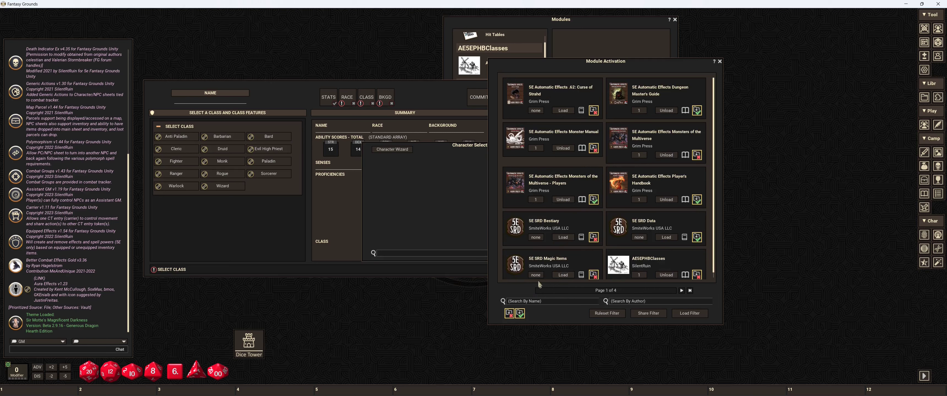
click(720, 62)
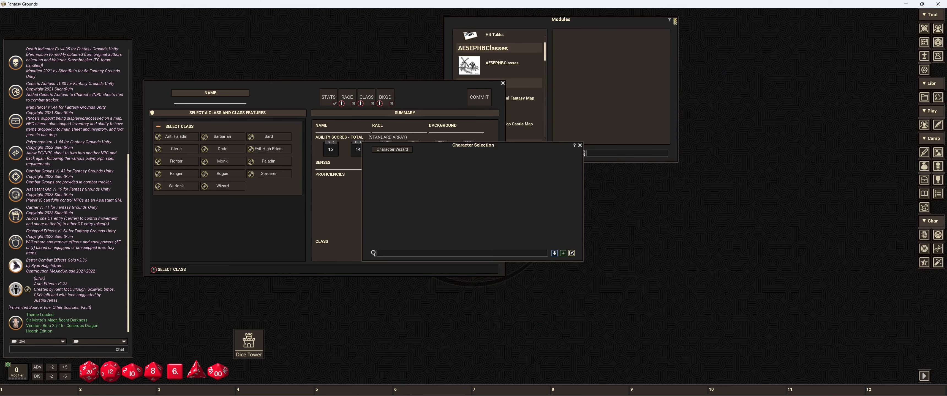
click(675, 19)
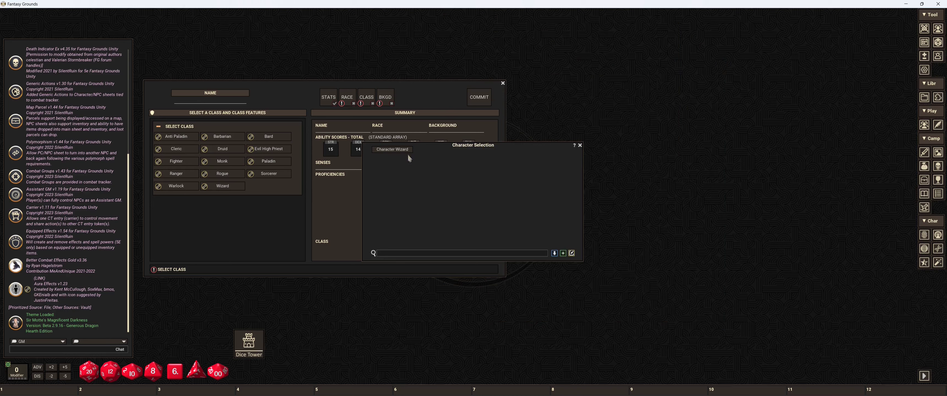
Step: Close the open character wizard, start a new one, and check its class and ability score pages
click(311, 87)
click(502, 83)
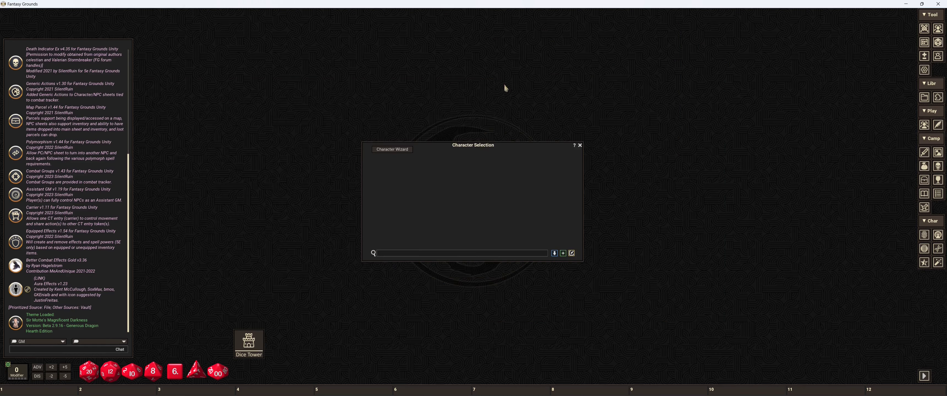
click(398, 150)
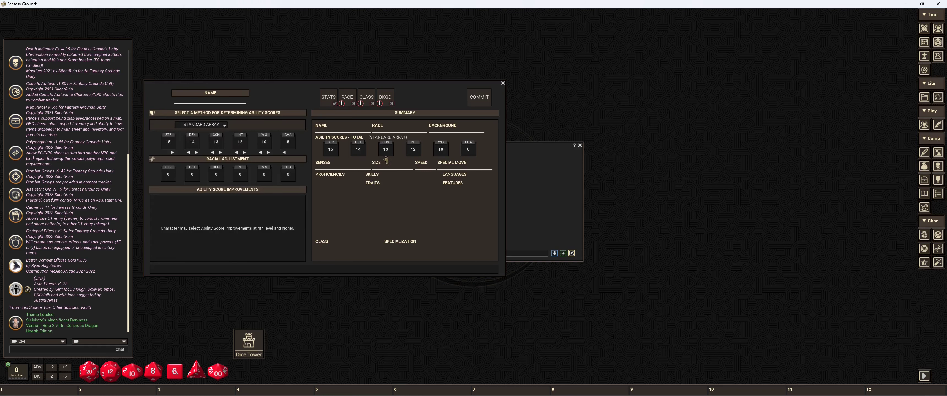
click(366, 98)
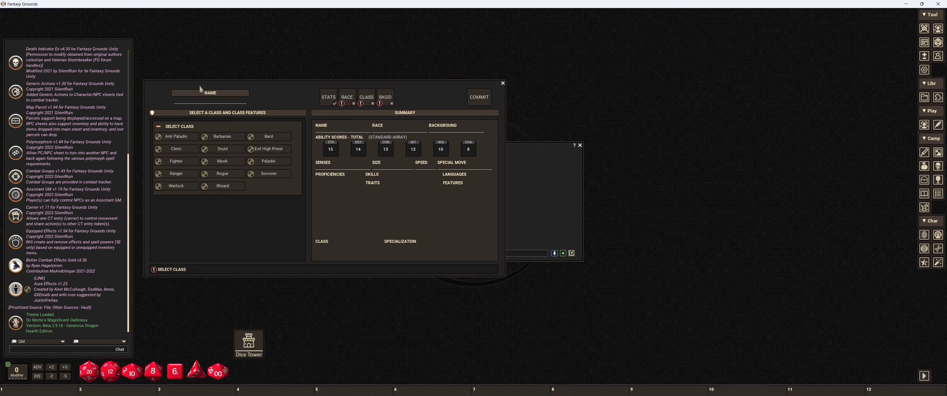
click(325, 94)
click(523, 152)
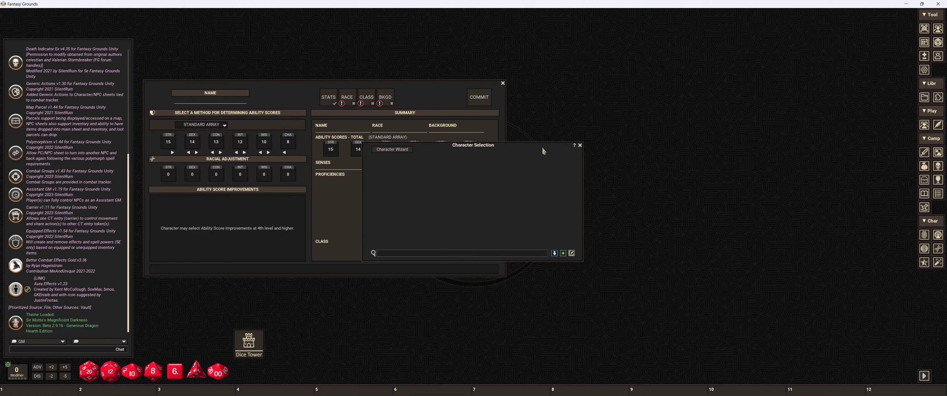
click(299, 92)
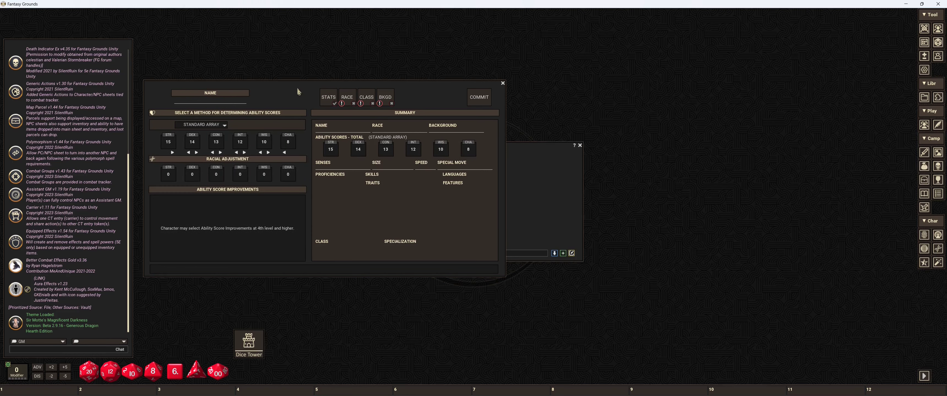
Step: Name the new character RISKY EXTENSIONS
click(181, 102)
key(shift)
text(RISKY Ex)
key(BackSpace)
key(BackSpace)
key(shift)
text(TENSIONS)
Step: Set the character's race to Elf with the Eladrin (Dmg) subrace
click(348, 98)
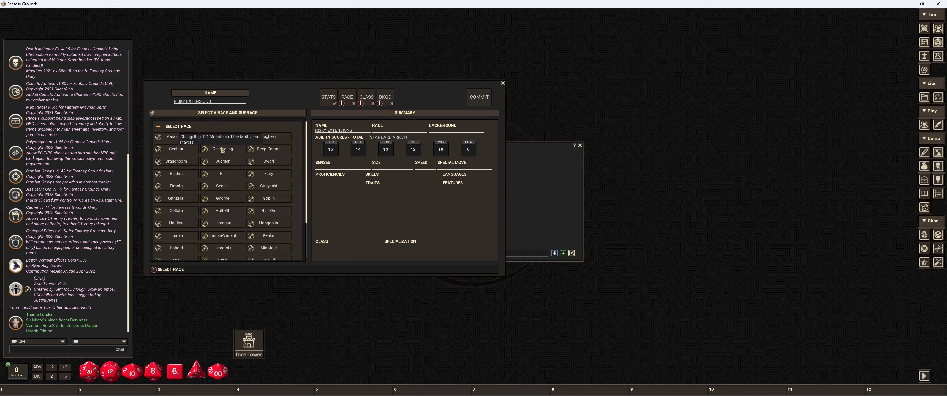
click(223, 173)
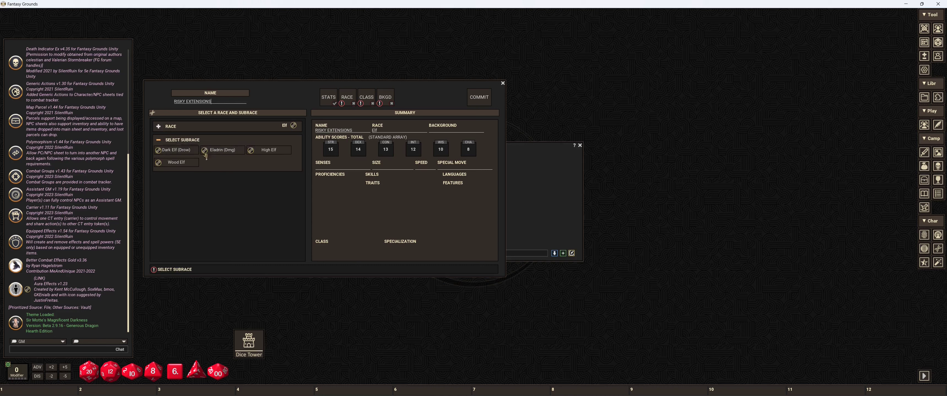
click(230, 151)
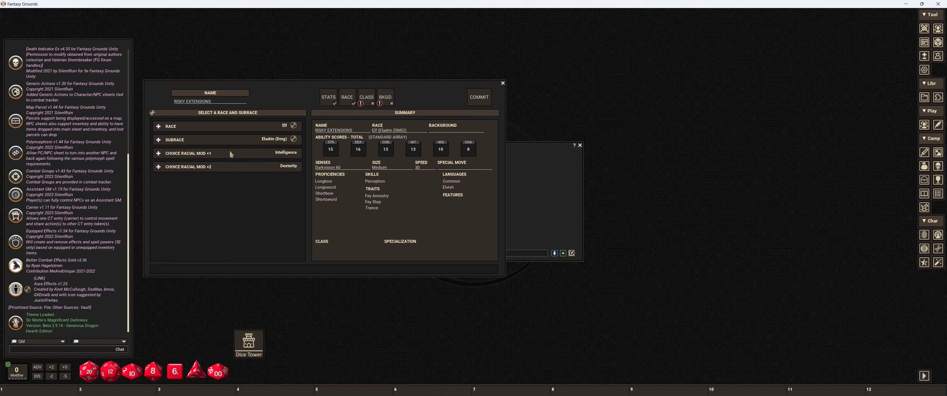
Step: Make the character a Wizard with Arcana and History as skill proficiencies
click(367, 99)
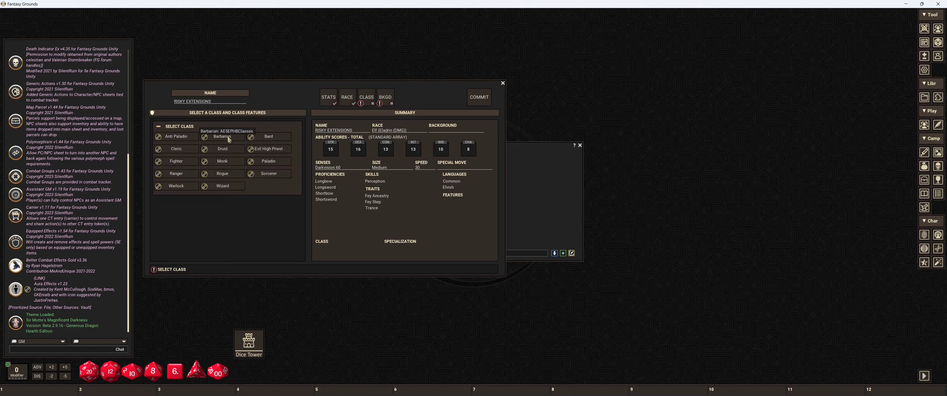
click(224, 187)
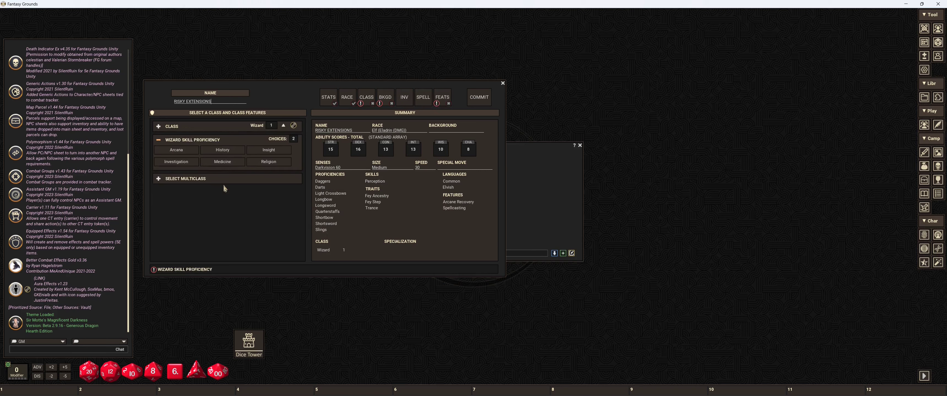
click(179, 154)
click(208, 151)
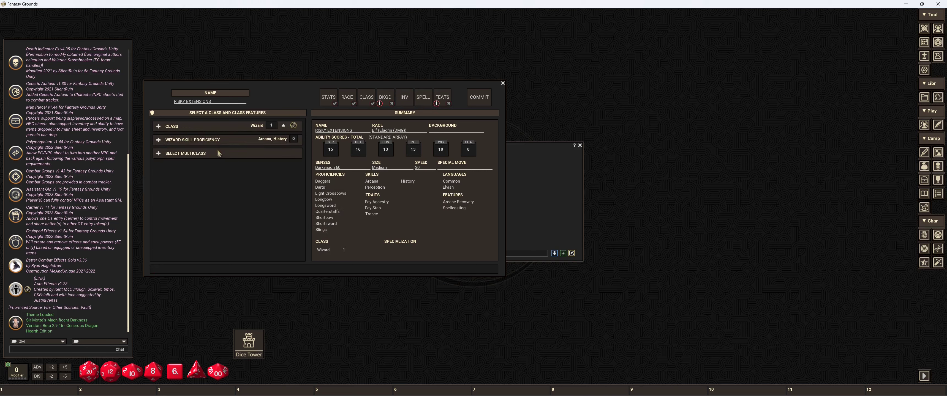
Step: Give the character the Acolyte background with Celestial and Infernal as its languages
click(383, 105)
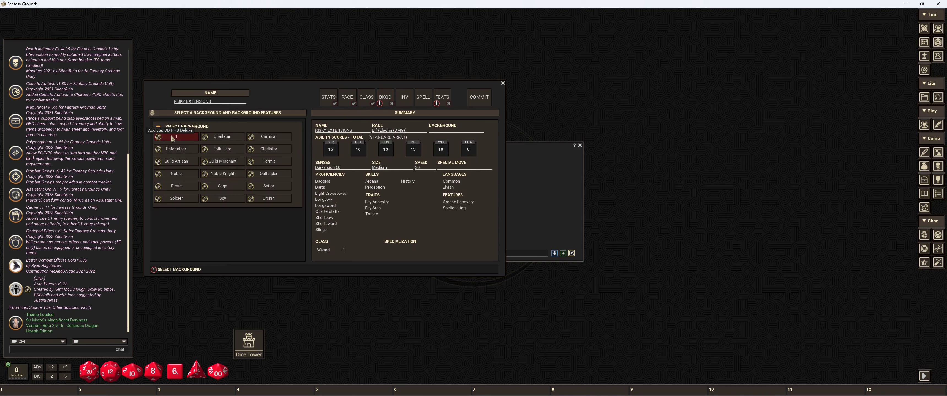
click(172, 138)
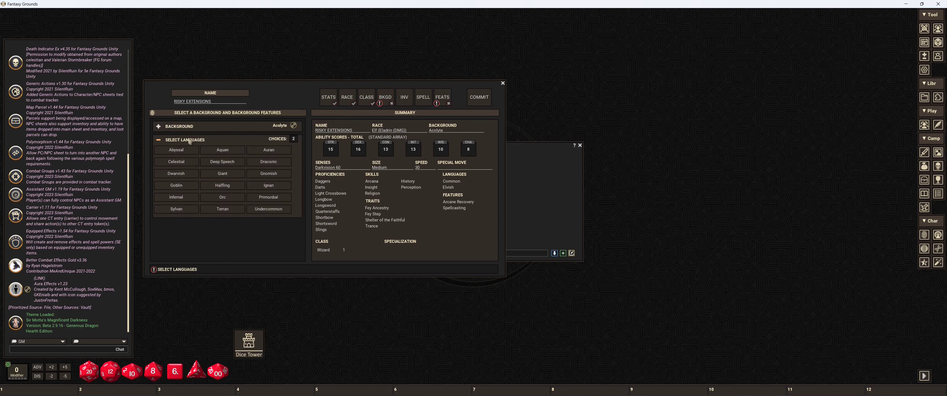
click(182, 163)
click(181, 197)
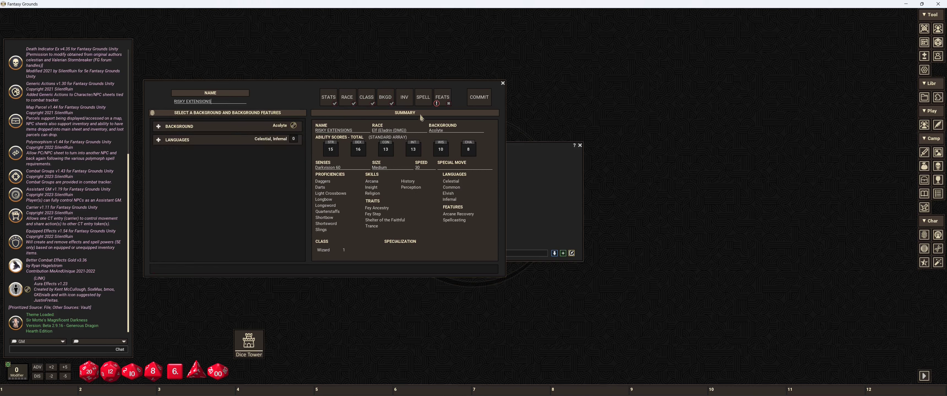
Step: Check the feats, and choose Scholar's Pack, Quarterstaff, Component Pouch and Amulet as starting equipment
click(441, 98)
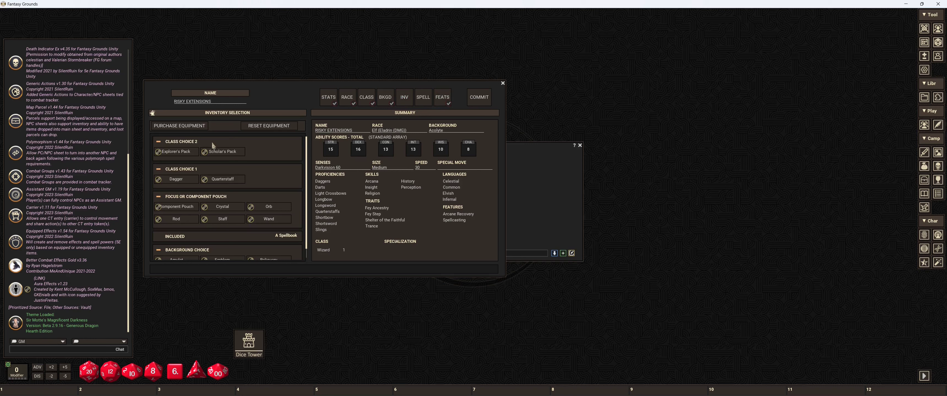
click(222, 152)
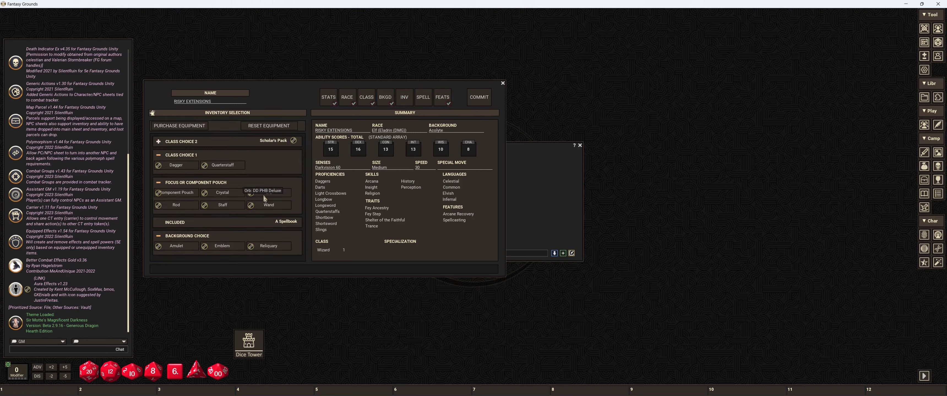
click(222, 166)
click(180, 181)
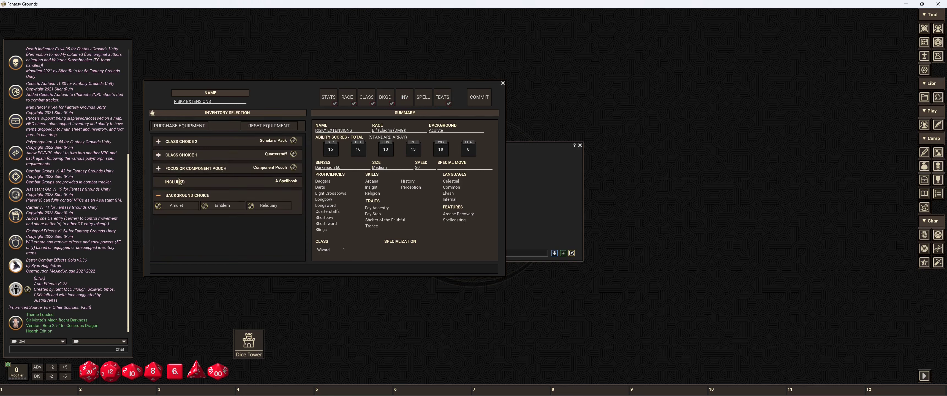
click(183, 208)
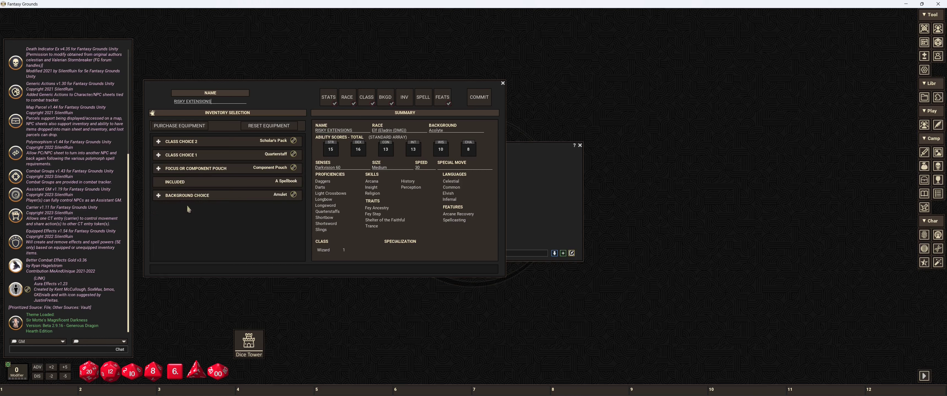
Step: Open the spell selection and read the description of the Paladin spell Bless
click(423, 97)
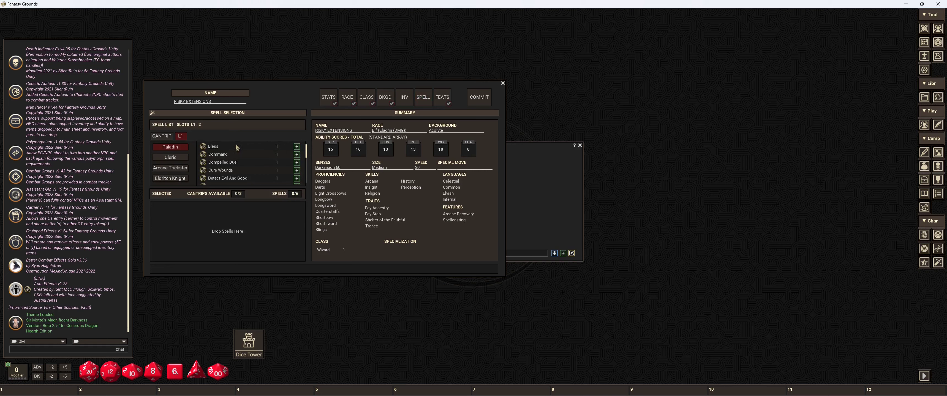
click(203, 147)
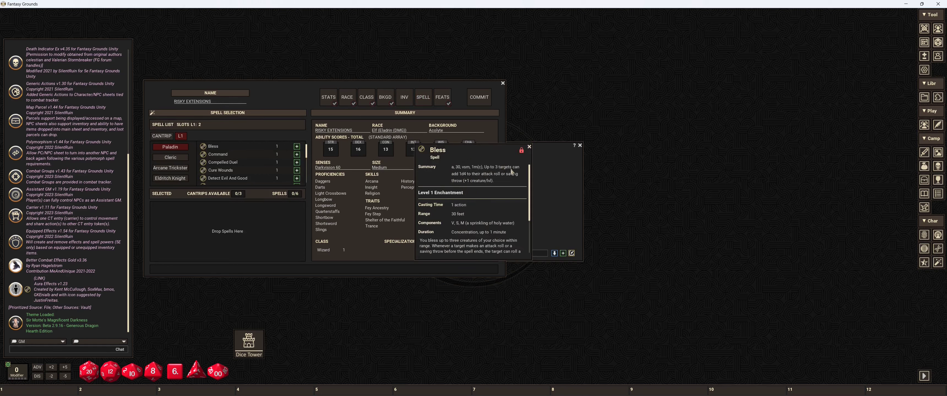
click(529, 147)
Step: Read the Fire Bolt description in the Wizard spell list, and add the Fire Bolt and Mage Hand cantrips
scroll(180, 168, down, 2)
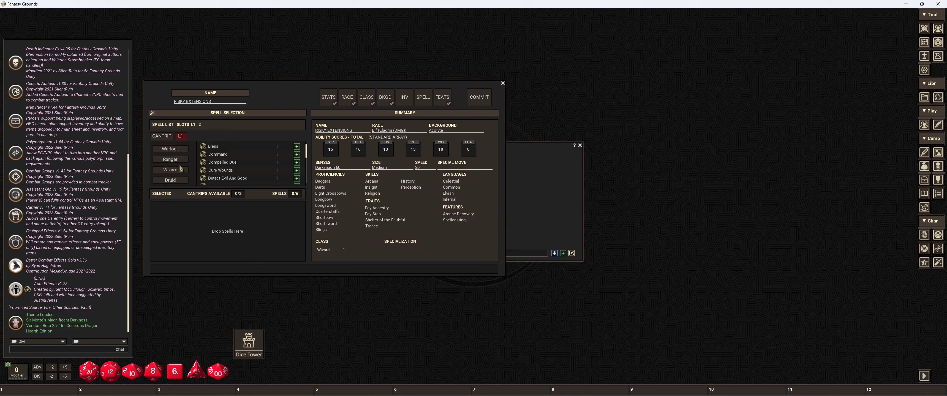
click(180, 168)
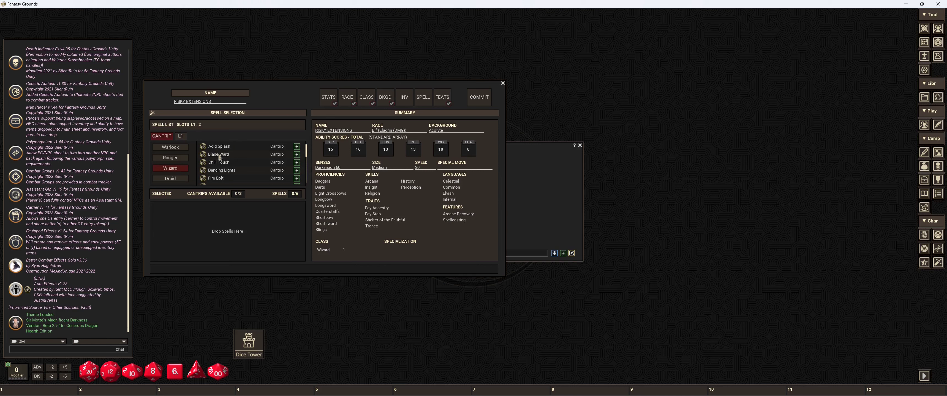
scroll(247, 163, down, 2)
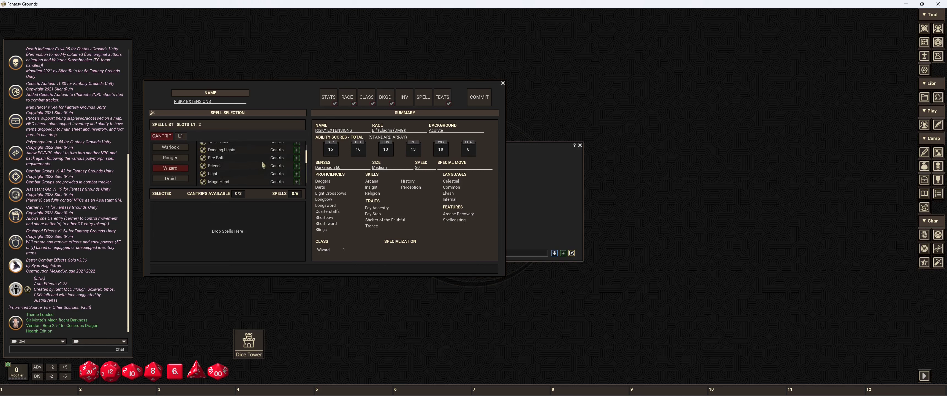
click(203, 158)
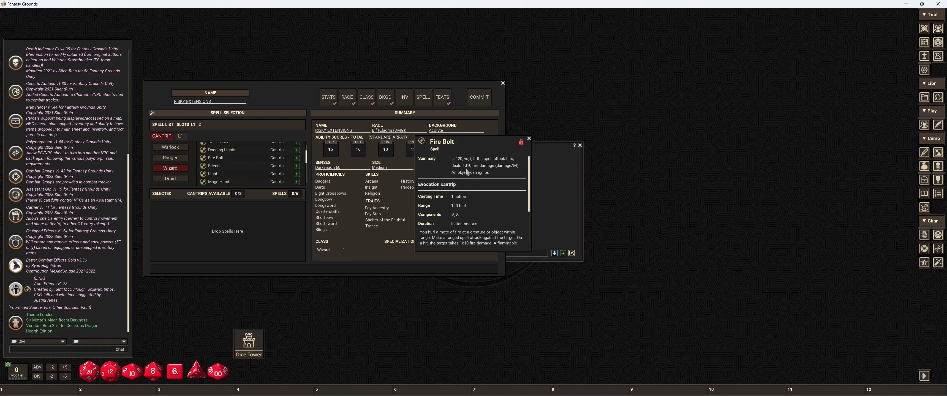
click(529, 139)
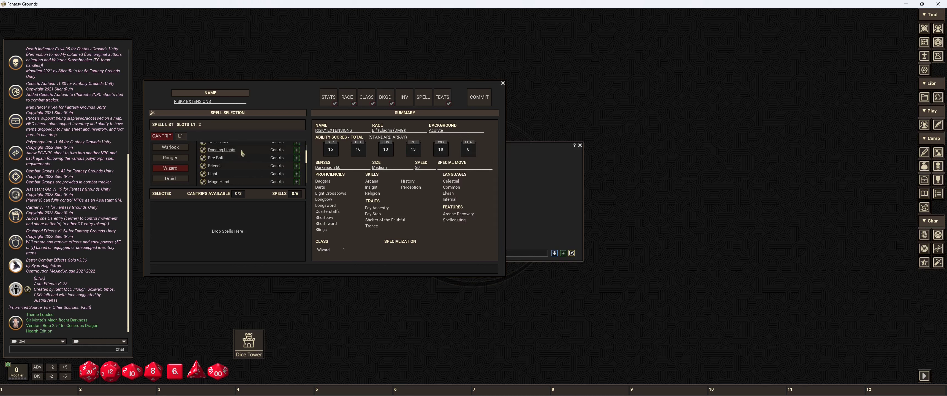
click(296, 158)
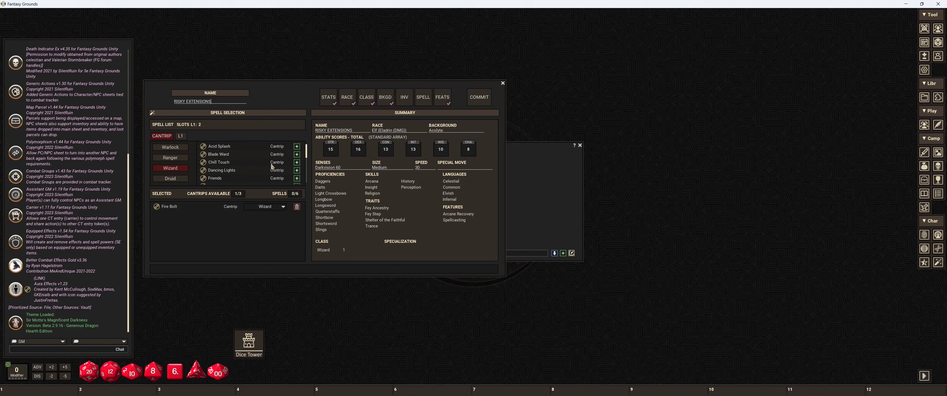
scroll(272, 167, down, 4)
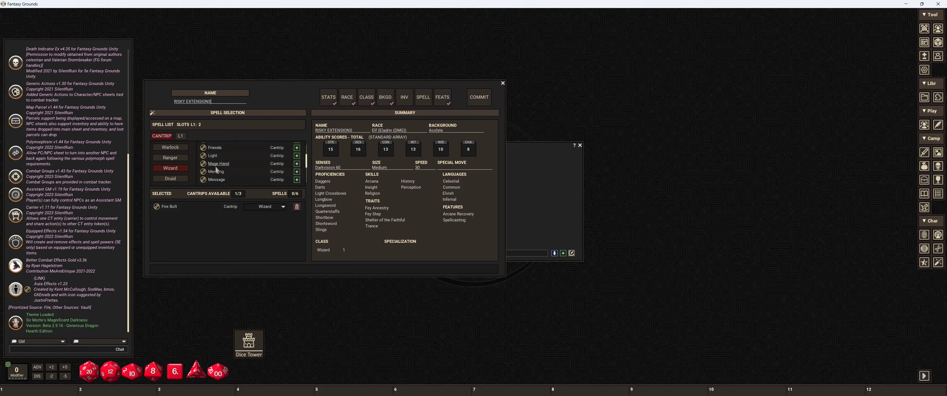
click(297, 164)
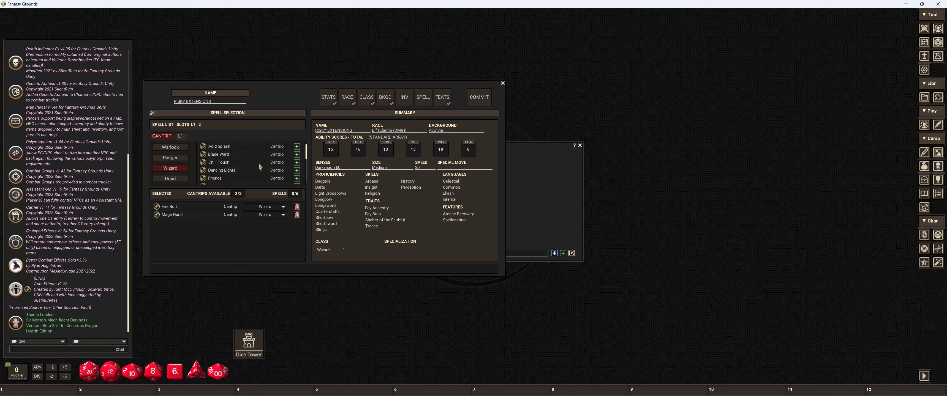
Step: Add True Strike from the Wizard spell list as the third cantrip
scroll(258, 163, down, 4)
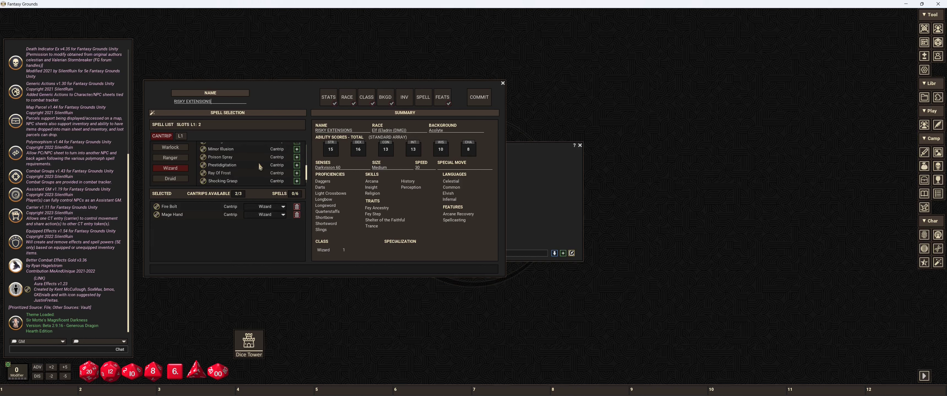
scroll(258, 163, down, 1)
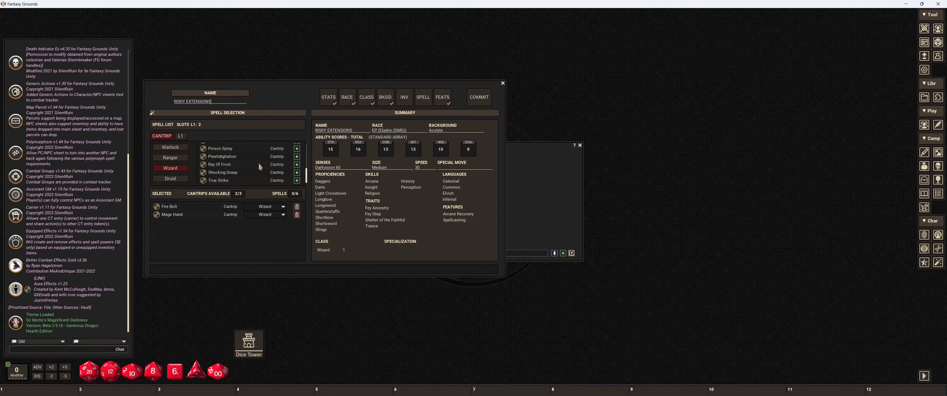
click(297, 180)
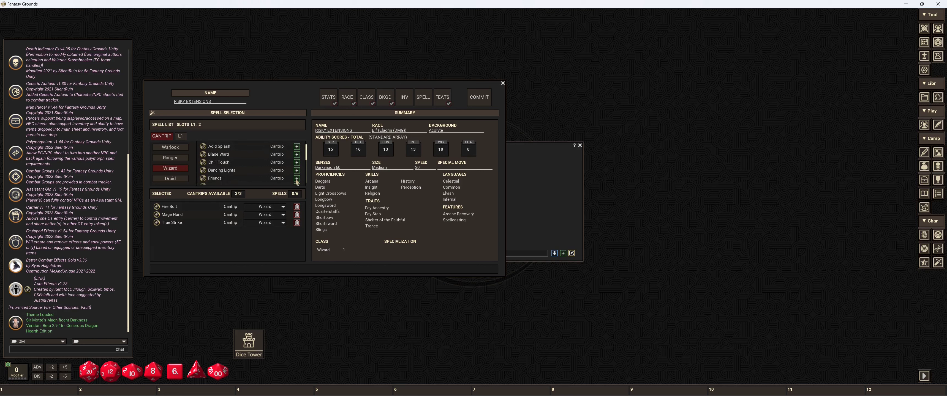
Step: Add the level 1 Wizard spells Charm Person, Comprehend Languages and Detect Magic
click(181, 137)
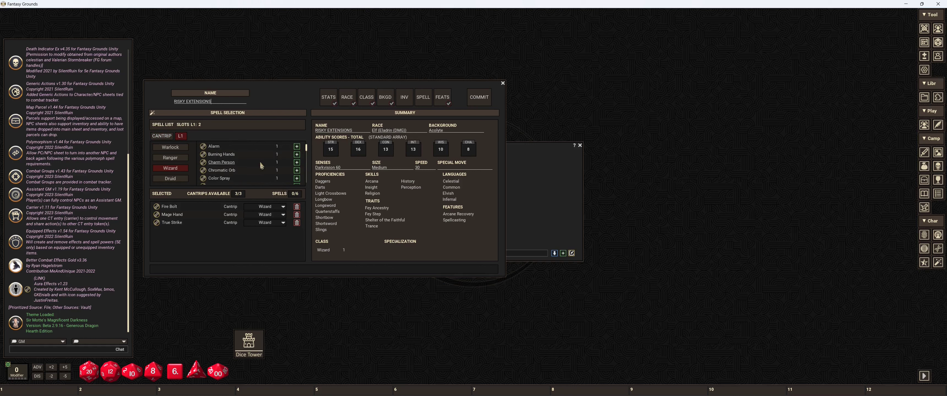
click(297, 162)
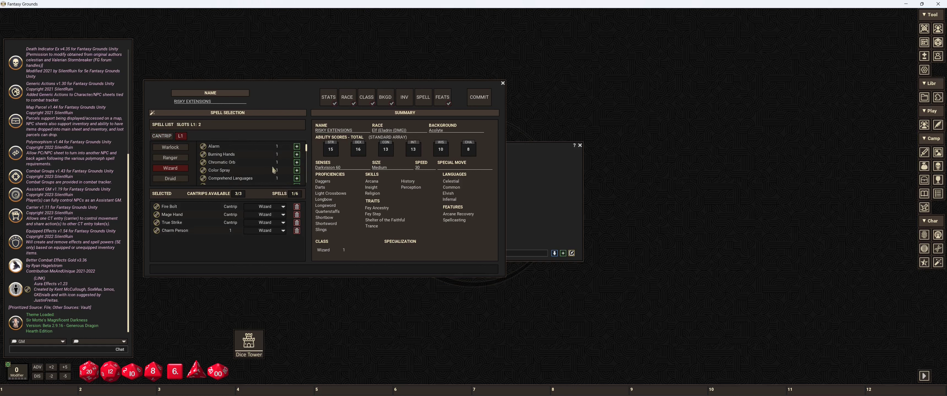
scroll(273, 170, down, 3)
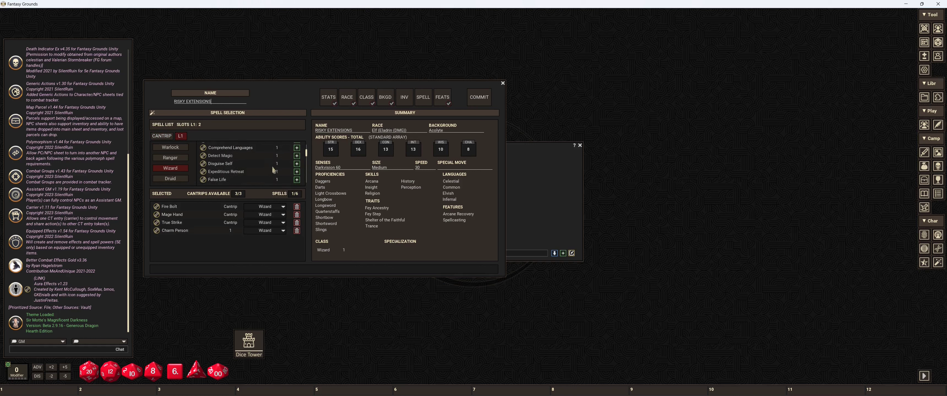
click(297, 147)
scroll(286, 161, up, 1)
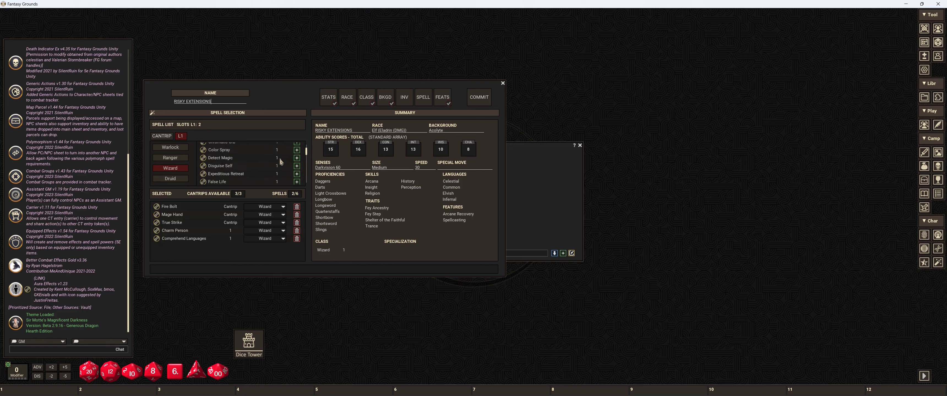
click(288, 158)
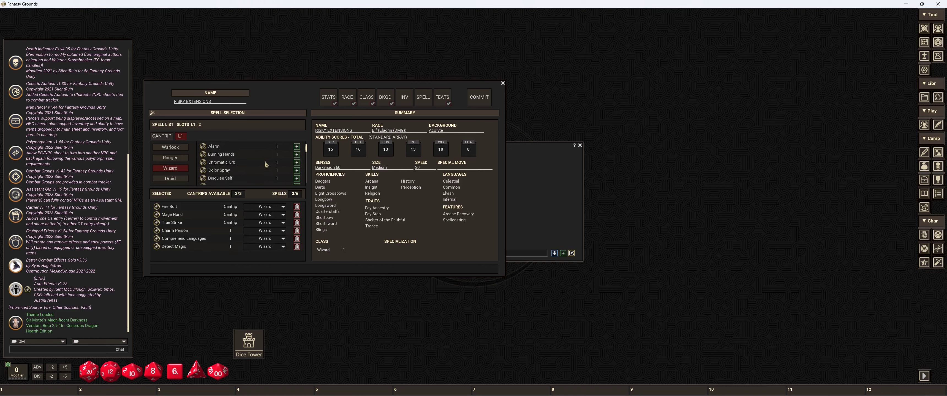
Step: Add the level 1 Wizard spells Feather Fall, Magic Missile and Thunderwave, and commit the character
scroll(264, 161, down, 2)
click(297, 162)
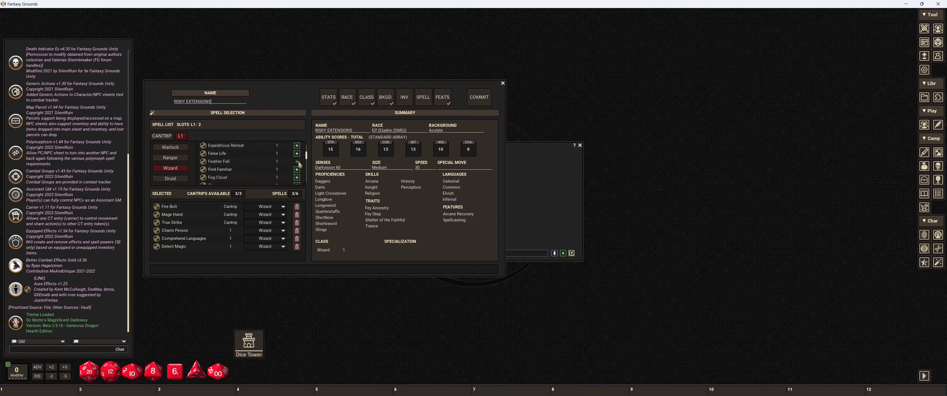
scroll(268, 164, up, 2)
scroll(268, 164, down, 3)
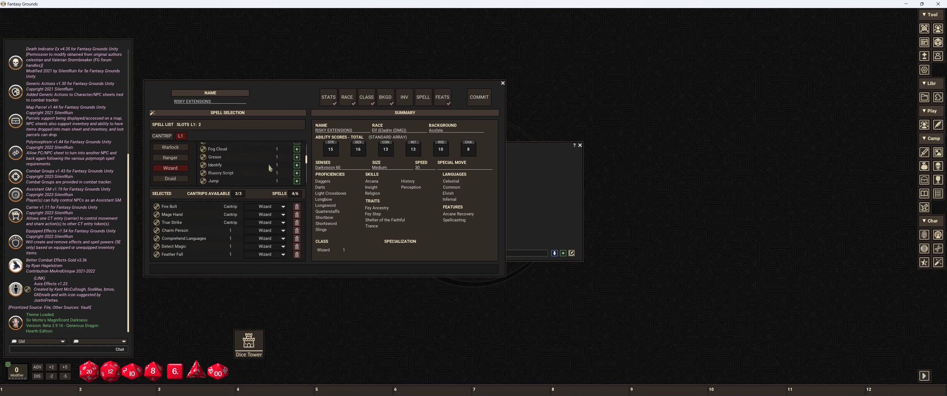
scroll(268, 163, down, 2)
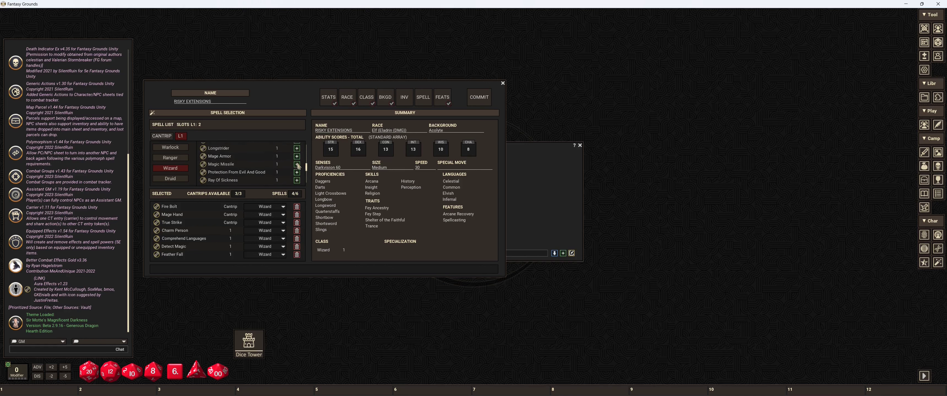
click(297, 165)
scroll(253, 162, down, 4)
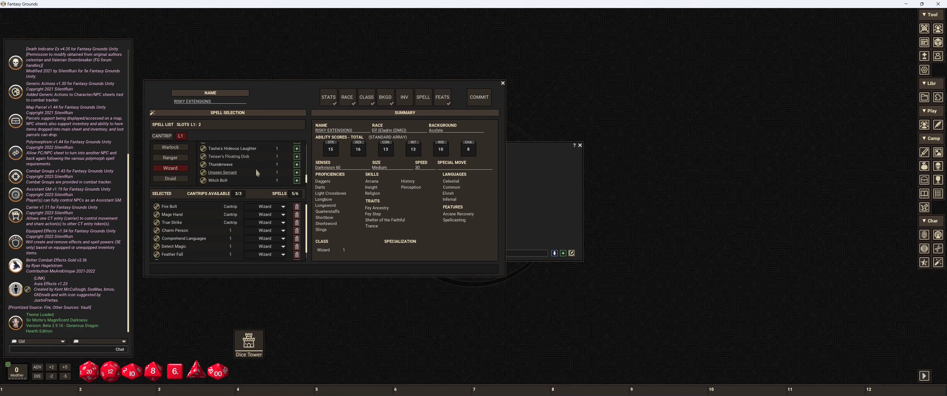
click(296, 165)
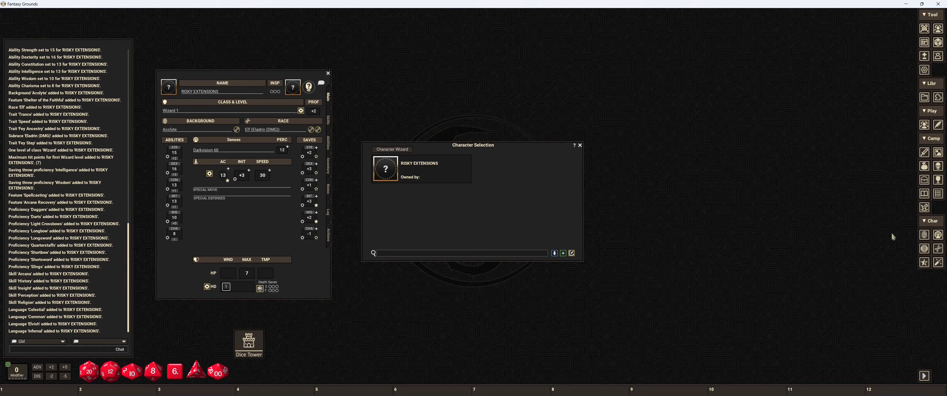
Step: Search the portrait assets for "elf wizard" and give the character the first Wizard_Elf_Male image as portrait
click(938, 97)
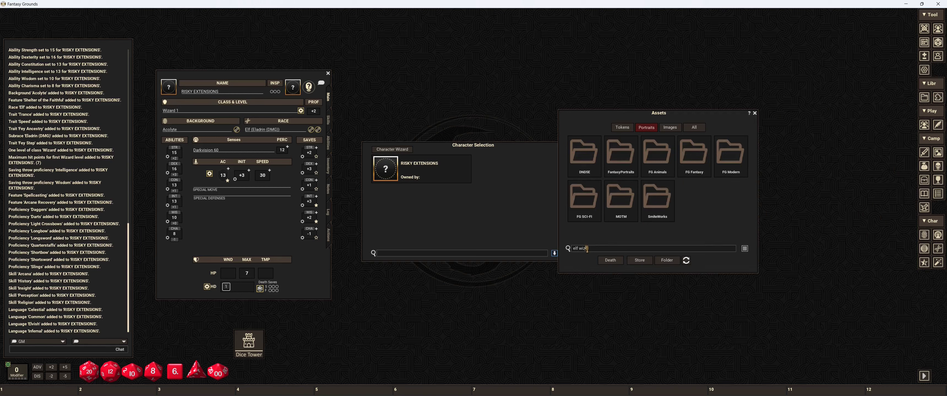
key(Return)
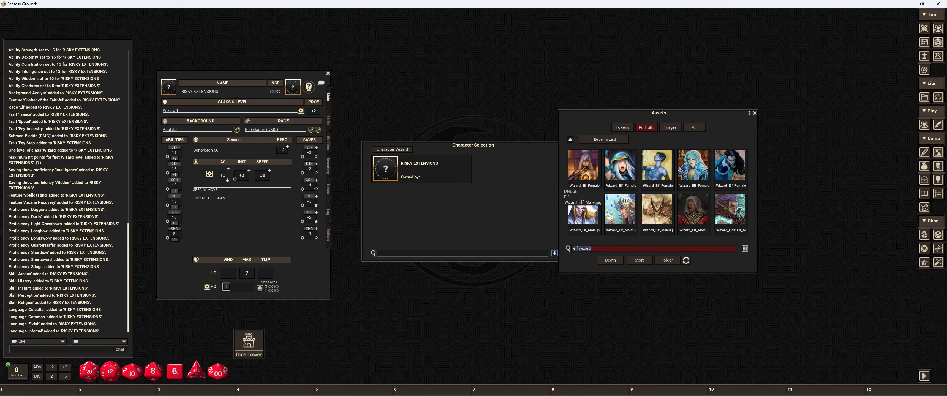
drag(583, 208, 171, 90)
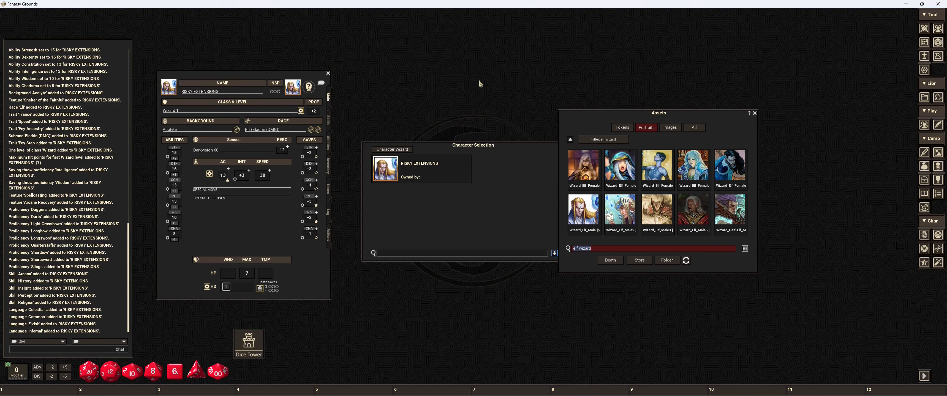
click(755, 113)
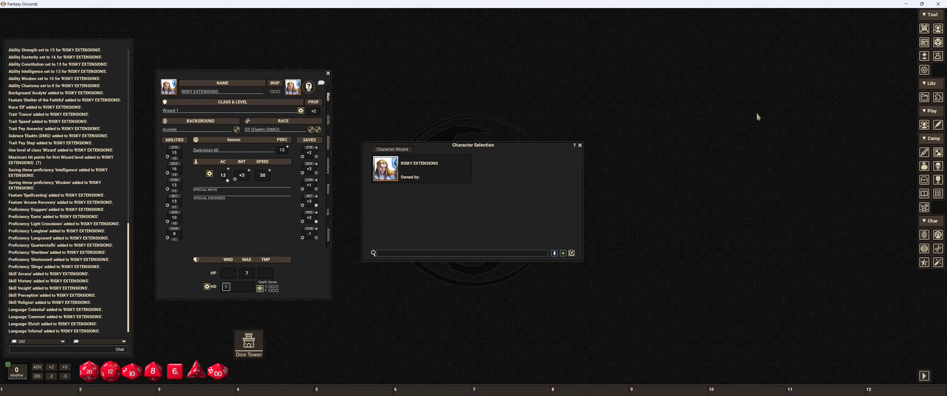
Step: Add RISKY EXTENSIONS to the party sheet and to the combat tracker, and close the party sheet and character selection
click(924, 29)
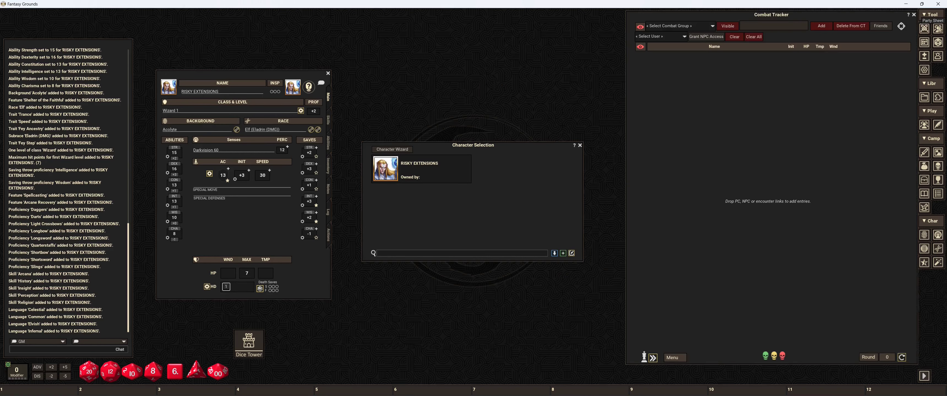
click(938, 29)
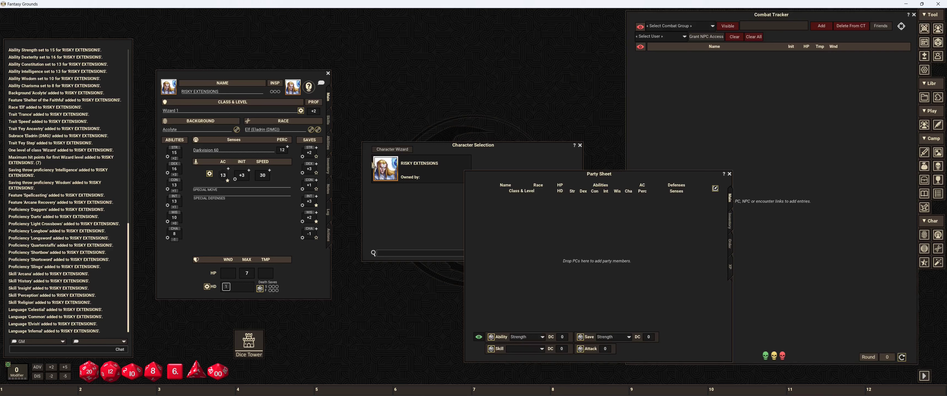
drag(385, 173, 625, 227)
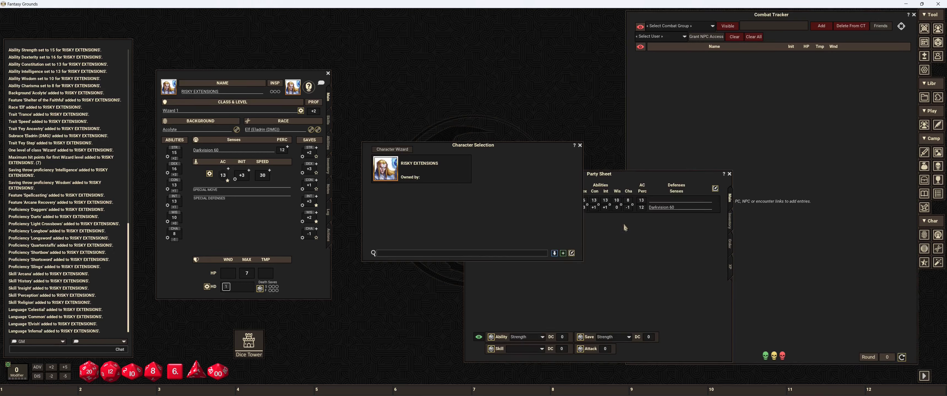
click(730, 244)
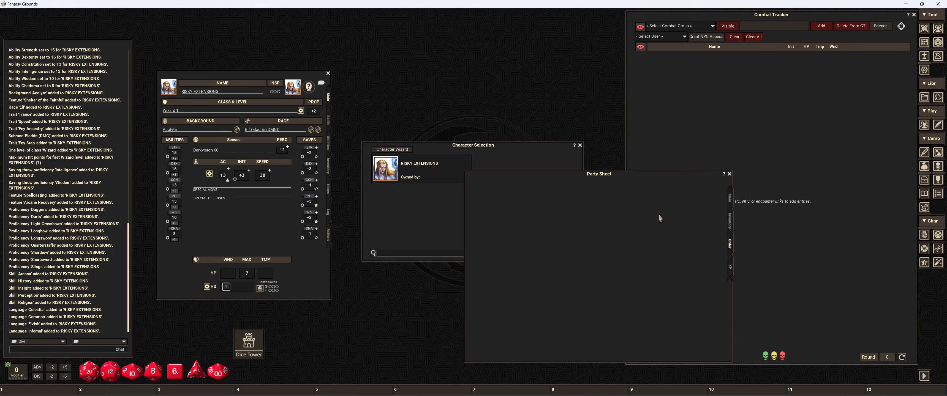
drag(492, 203, 639, 266)
click(730, 199)
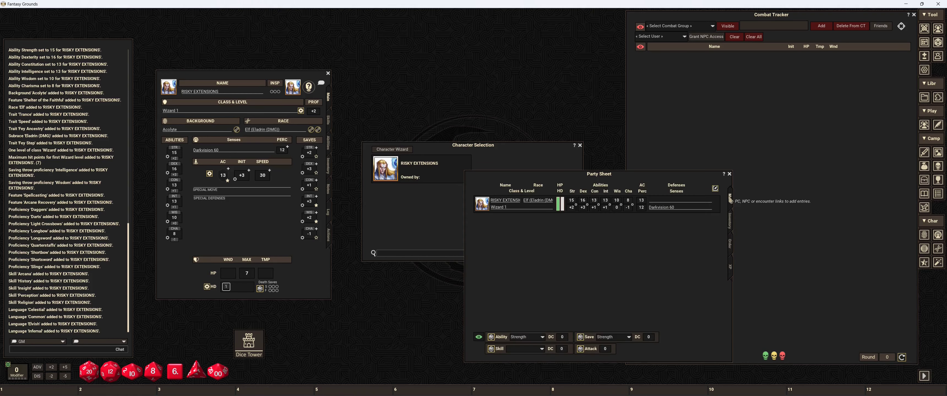
click(729, 174)
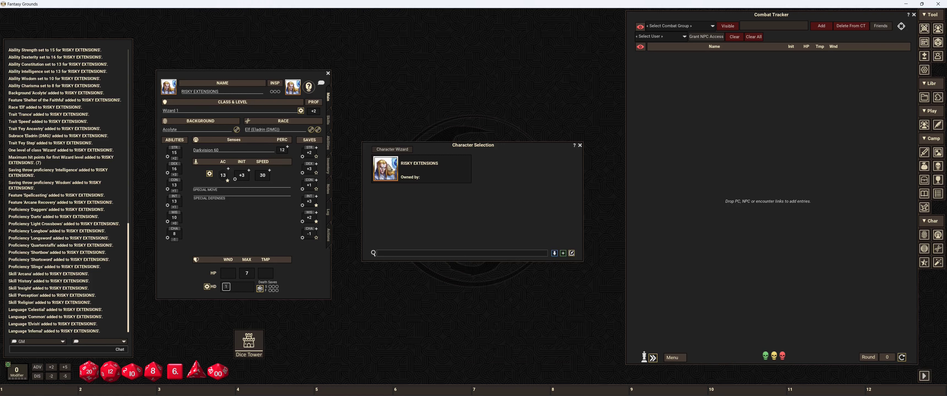
drag(390, 169, 655, 66)
click(580, 146)
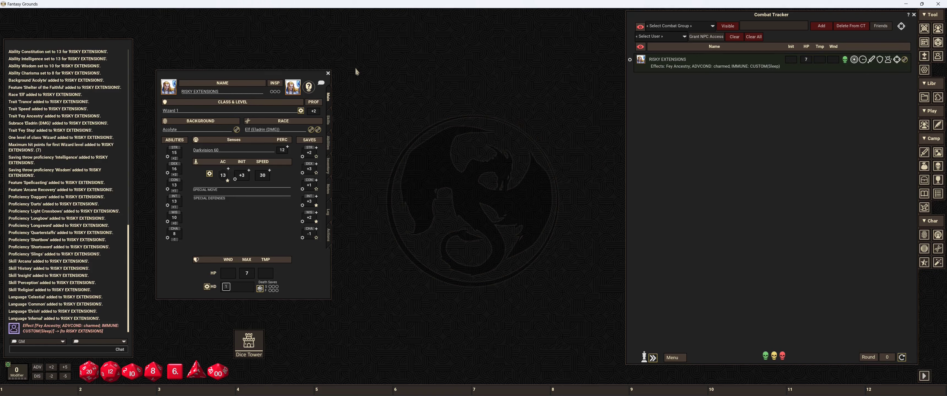
Step: Review the spells, features and traits in the character's actions, including Misty Step, and look over the abilities
click(329, 235)
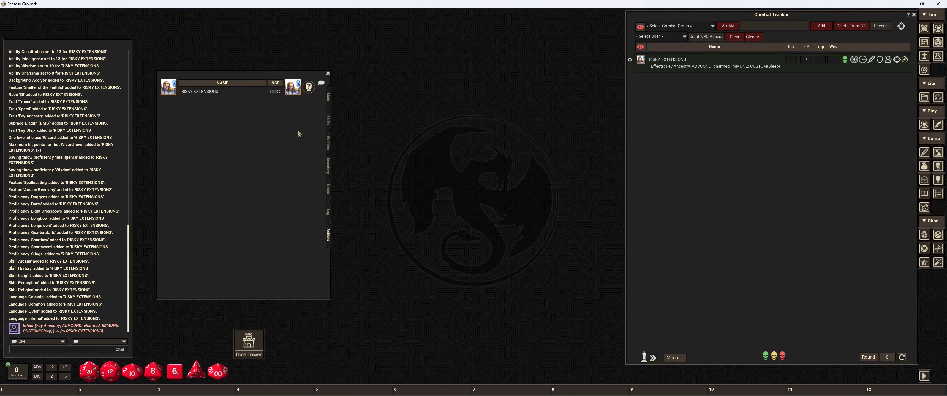
scroll(289, 145, down, 2)
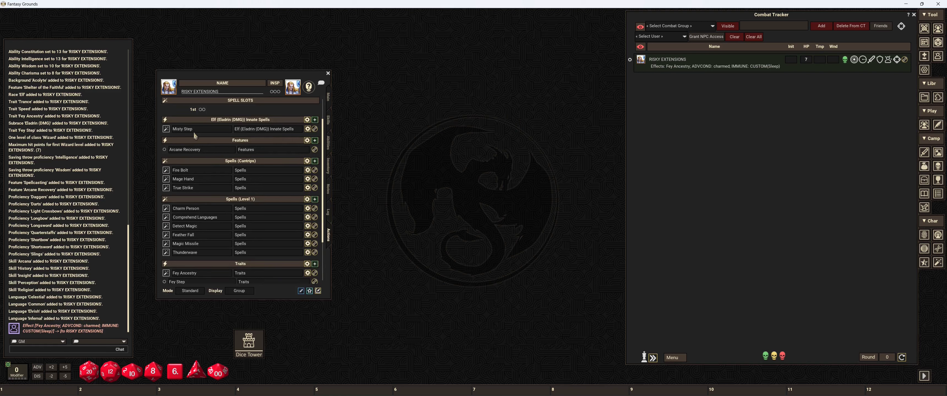
click(315, 130)
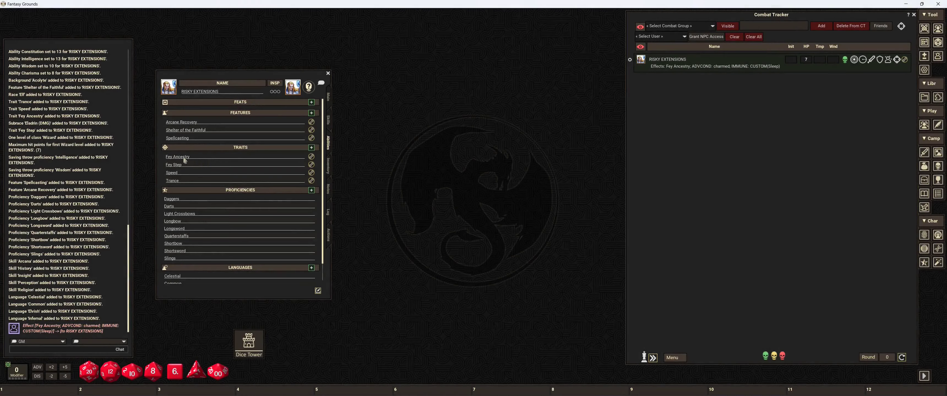
click(329, 235)
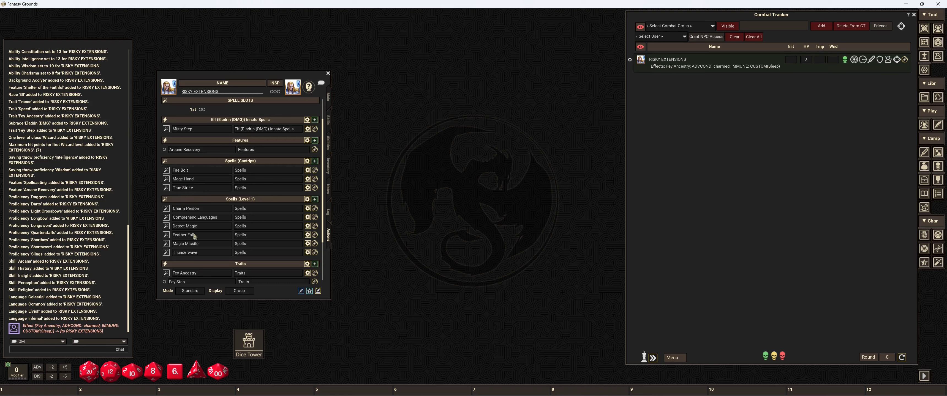
Step: Look through the spells and generic actions in Preparation mode, and set the actions mode to Combat
click(191, 294)
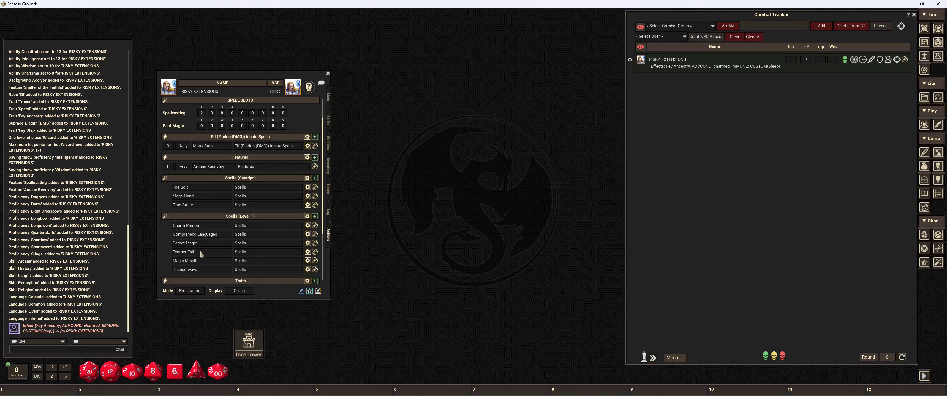
scroll(200, 250, down, 3)
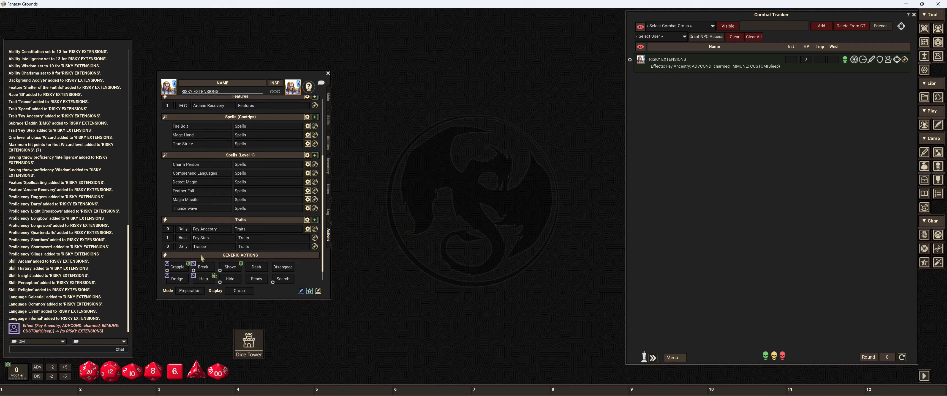
scroll(201, 255, down, 1)
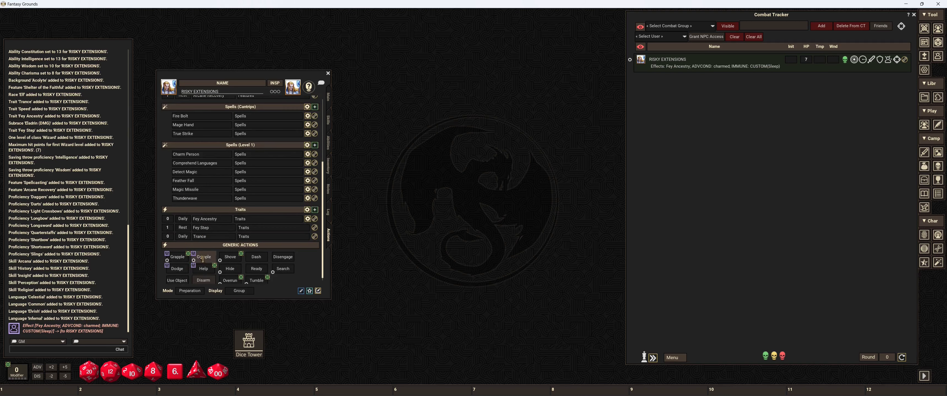
click(189, 291)
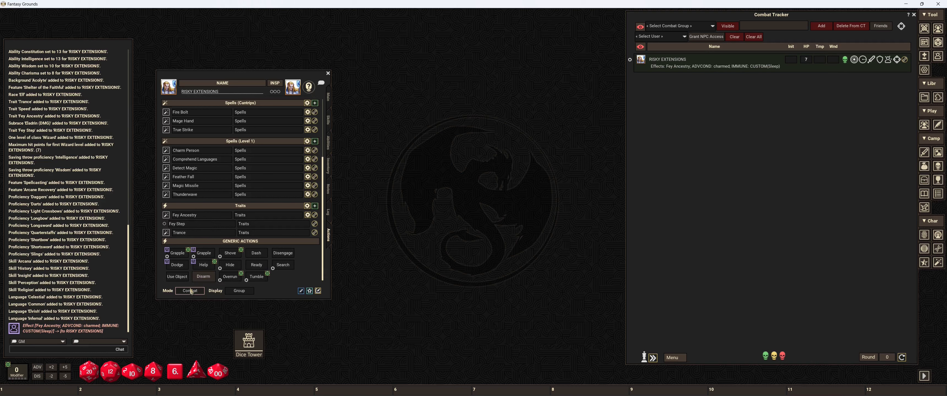
Step: View the spell summaries, and set the actions display to Actions
click(239, 291)
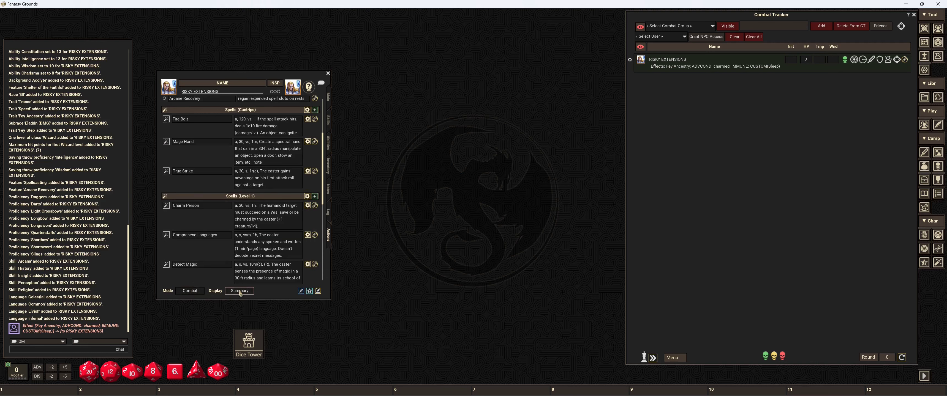
click(239, 291)
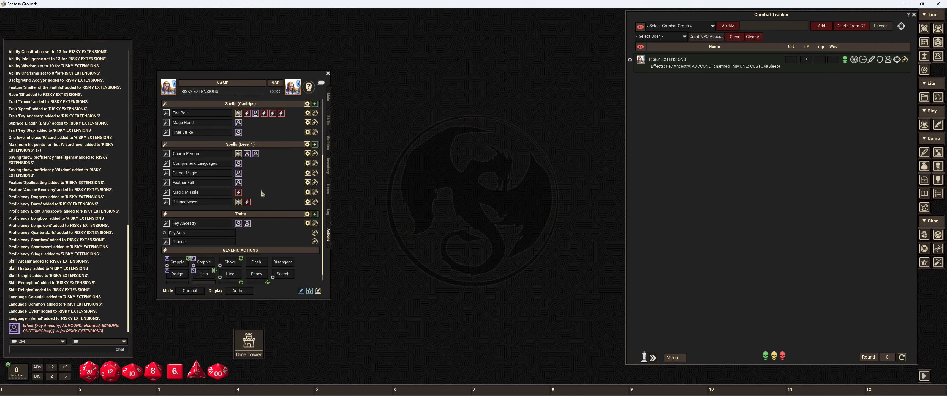
scroll(261, 167, up, 5)
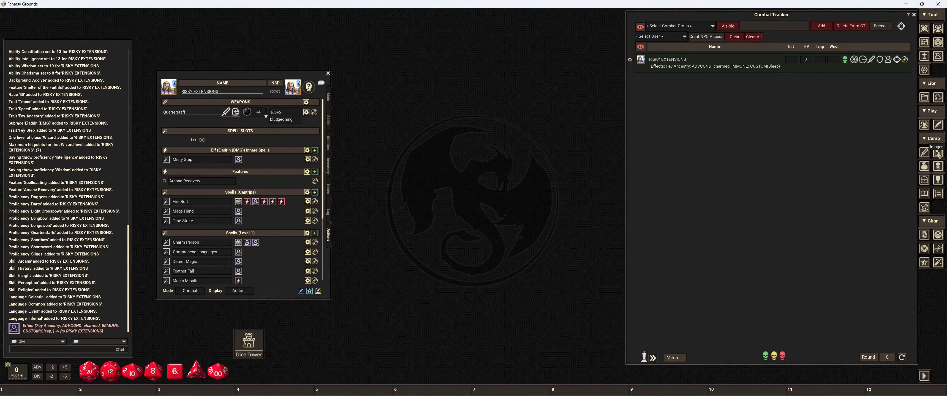
Step: Open Map-4 from the D&D Dungeon Master's Guide maps in the campaign images, look at it and close it
click(938, 154)
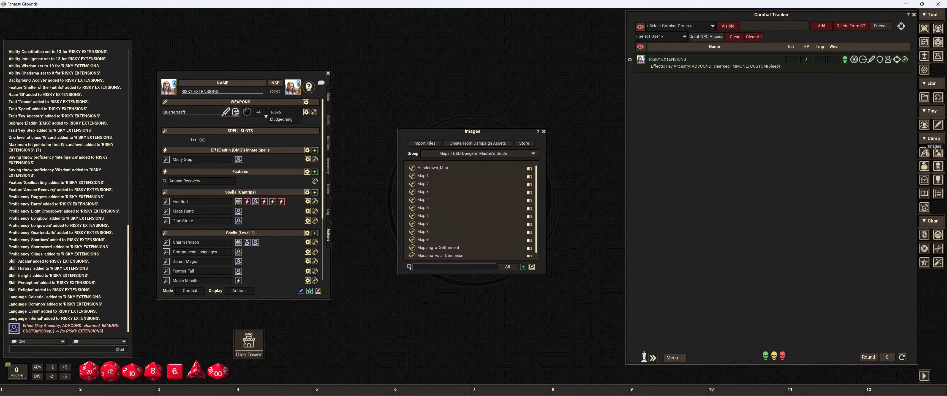
click(412, 201)
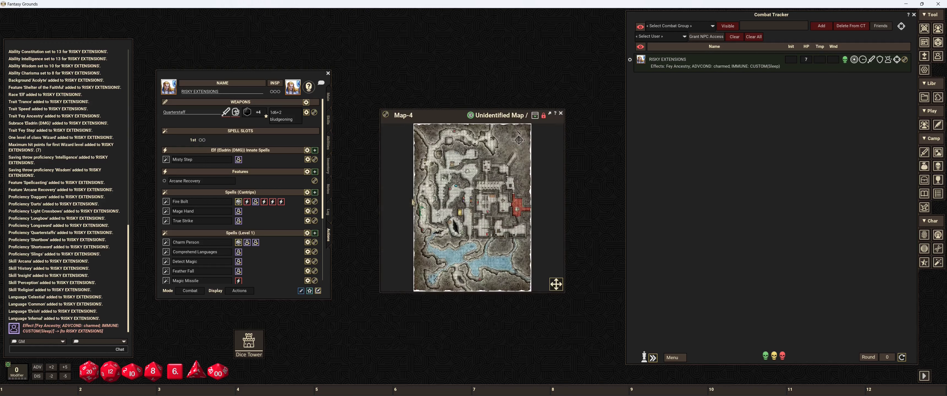
click(560, 113)
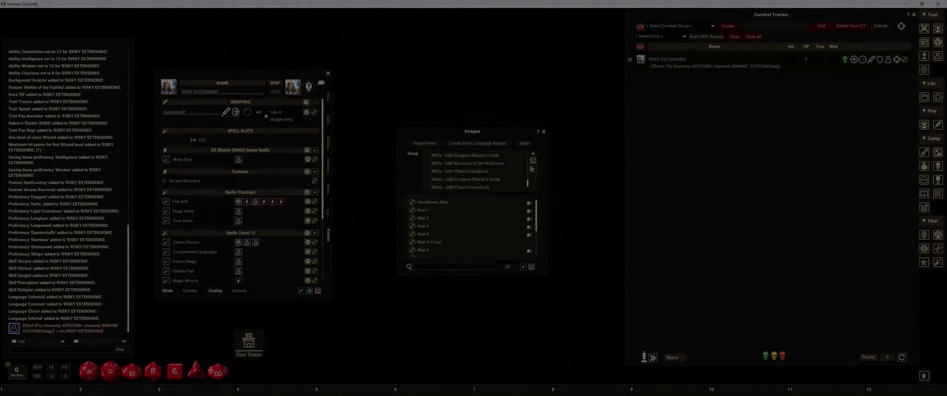
Step: Add a new image group and name it Did You Know
scroll(479, 179, down, 5)
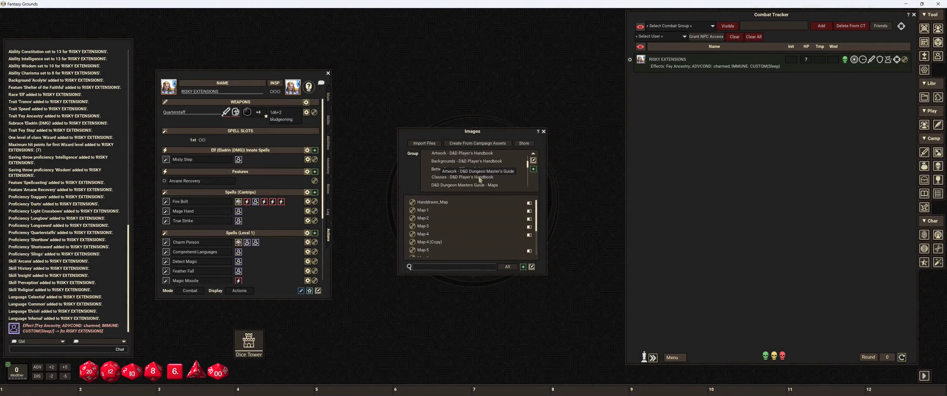
click(466, 168)
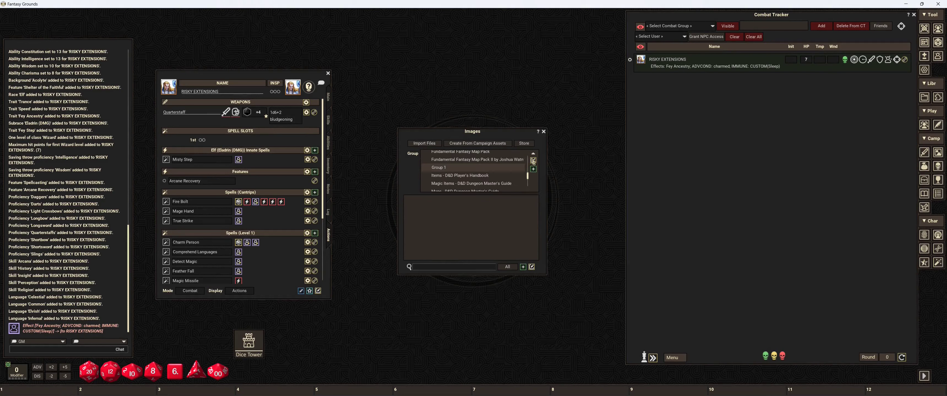
click(533, 161)
click(457, 168)
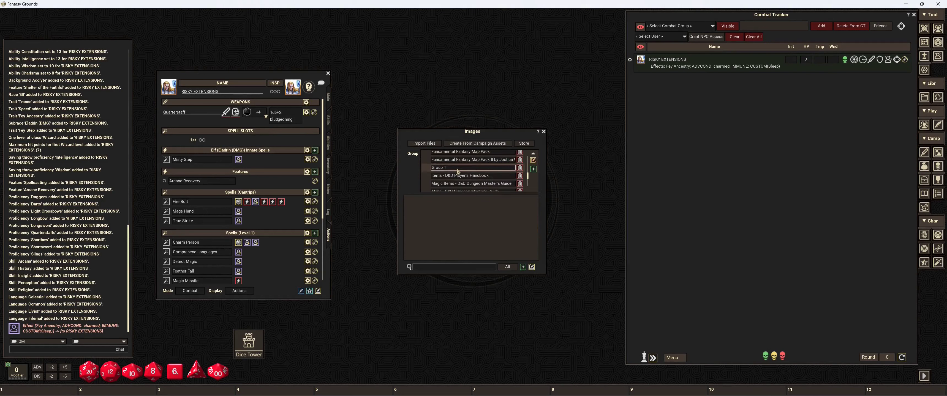
text(Did You Kno)
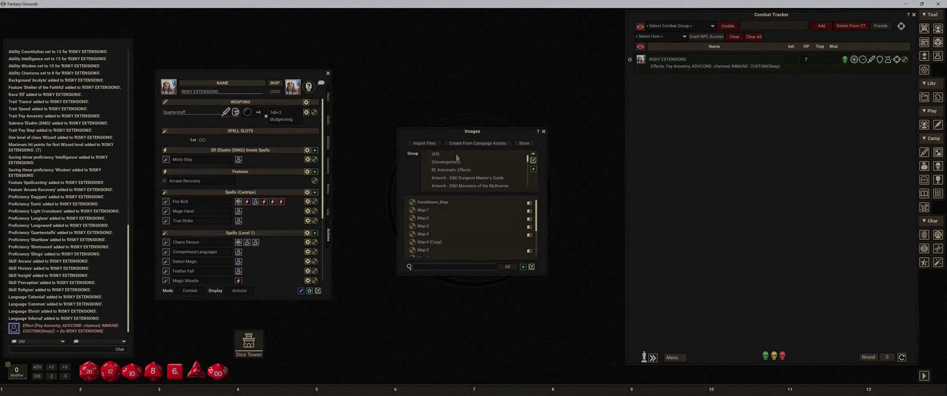
Step: Move Map-4 (Copy) into the Did You Know image group and display that group
scroll(457, 180, down, 3)
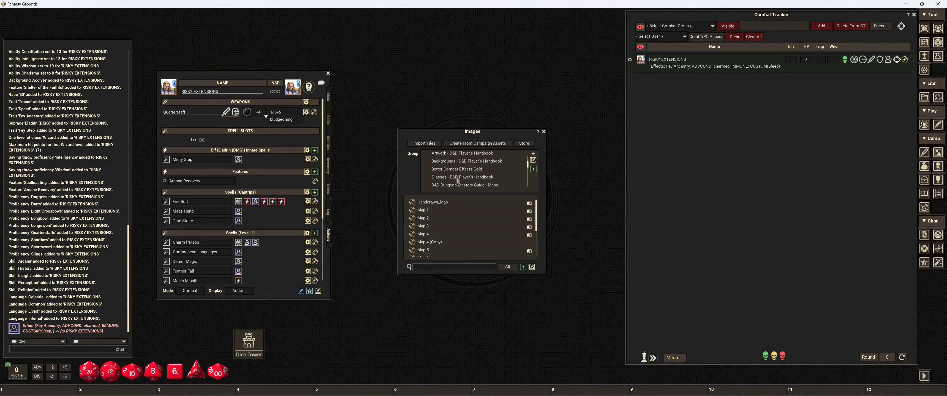
scroll(479, 184, down, 3)
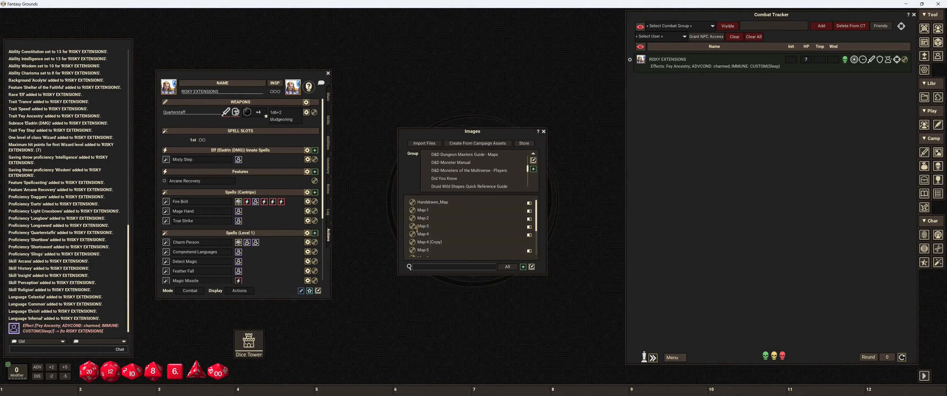
drag(443, 179, 440, 178)
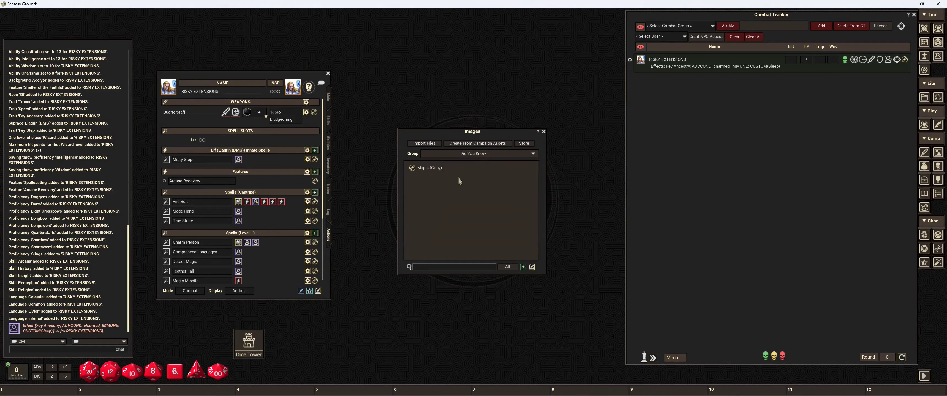
Step: Open Map-4 (Copy), unlock it for editing and rename it Did You Know tests
click(440, 168)
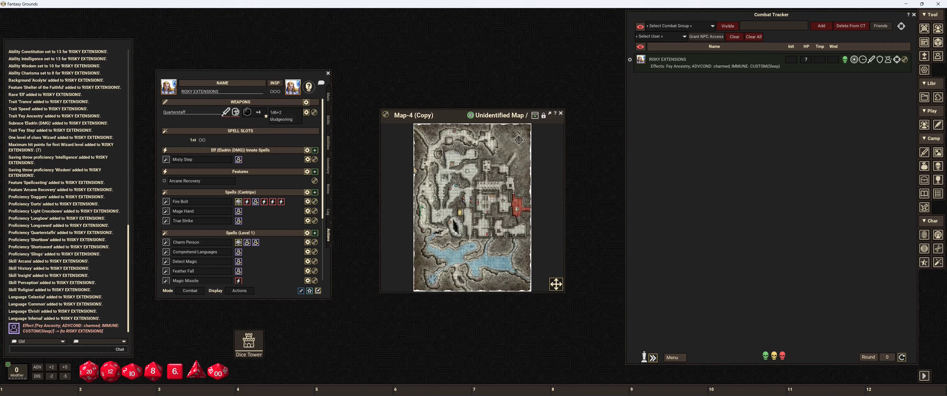
click(535, 115)
click(439, 116)
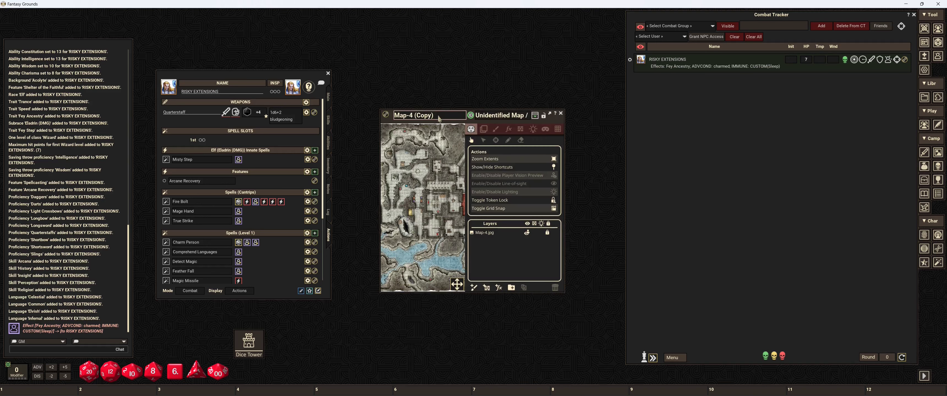
key(BackSpace)
key(BackSpace)
key(BackSpace)
key(BackSpace)
key(BackSpace)
key(BackSpace)
key(BackSpace)
key(BackSpace)
text(Did You Know tests)
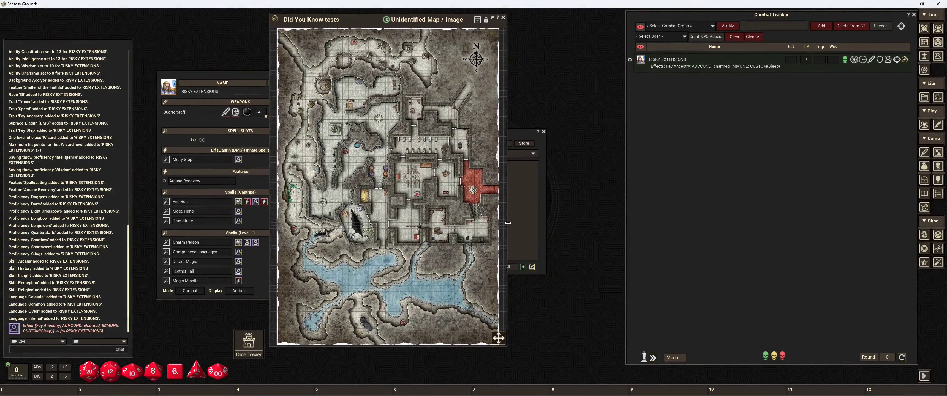
Step: Fit the map window to the map's width and place the RISKY EXTENSIONS token from the combat tracker in a room on it
drag(508, 222, 496, 227)
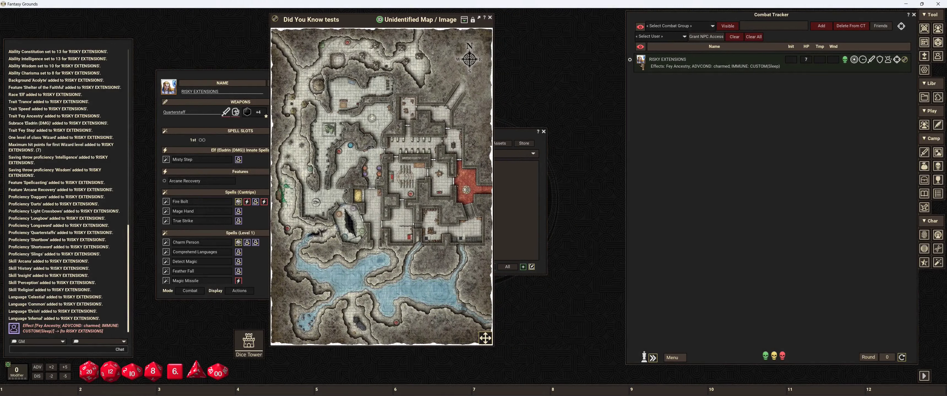
drag(641, 63, 439, 170)
scroll(441, 170, up, 1)
scroll(443, 173, up, 2)
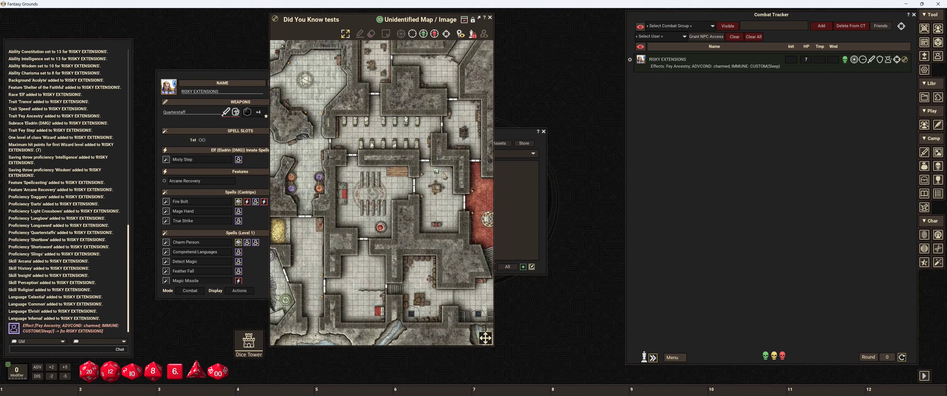
scroll(444, 176, up, 3)
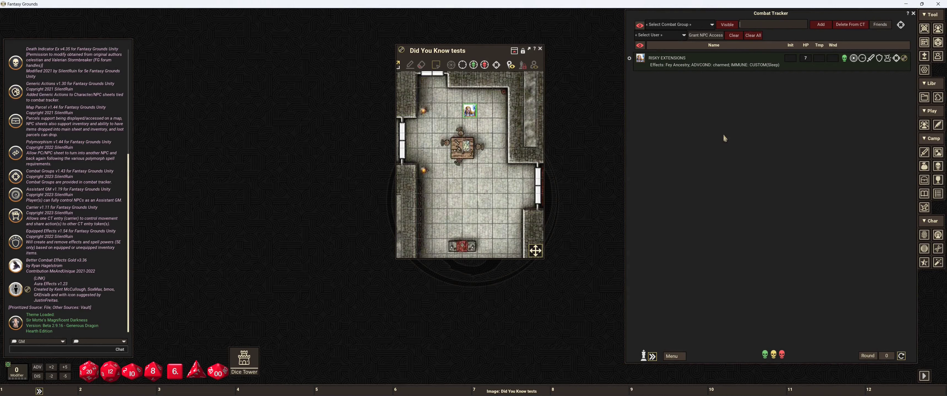
Step: Create a combat group named Risky's Group in the combat tracker
key(shift)
text(Risky's Group)
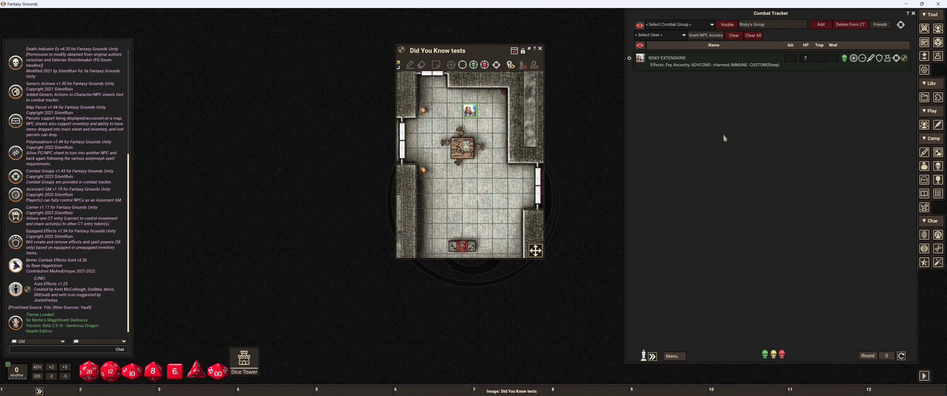
key(Return)
Step: Assign RISKY EXTENSIONS to the combat group Risky's Group and collapse the entry's combat group section
click(896, 58)
click(729, 76)
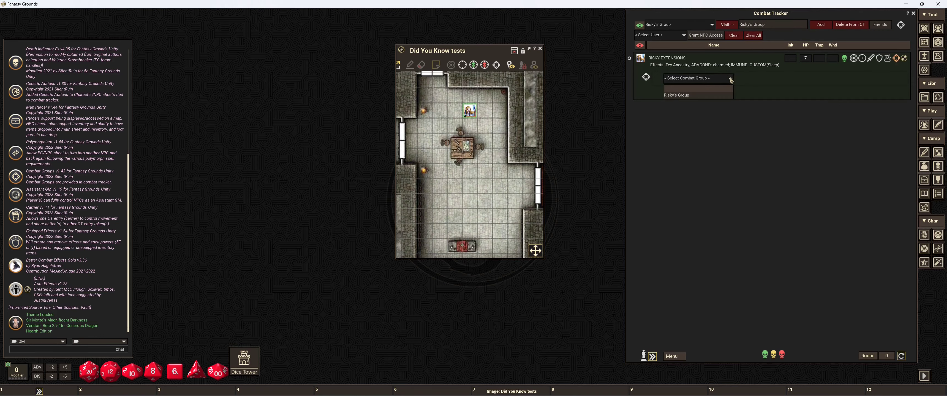
click(684, 97)
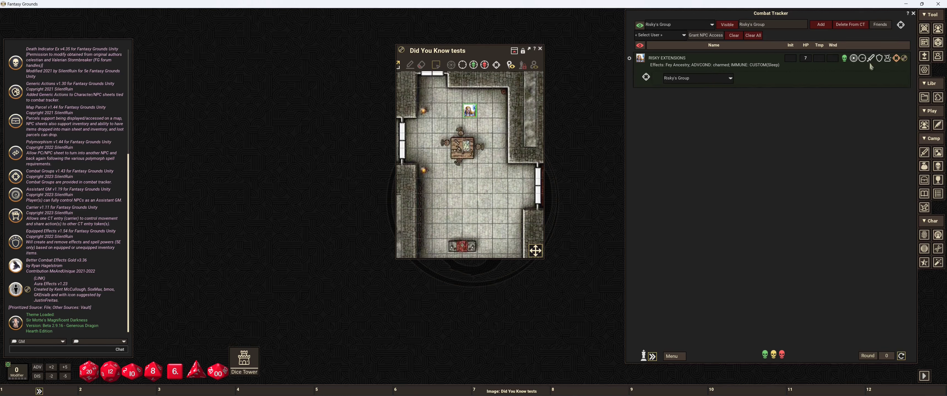
click(895, 59)
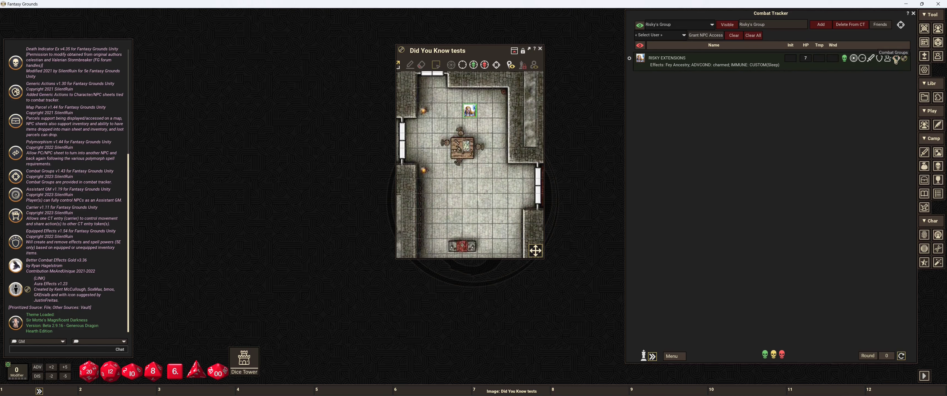